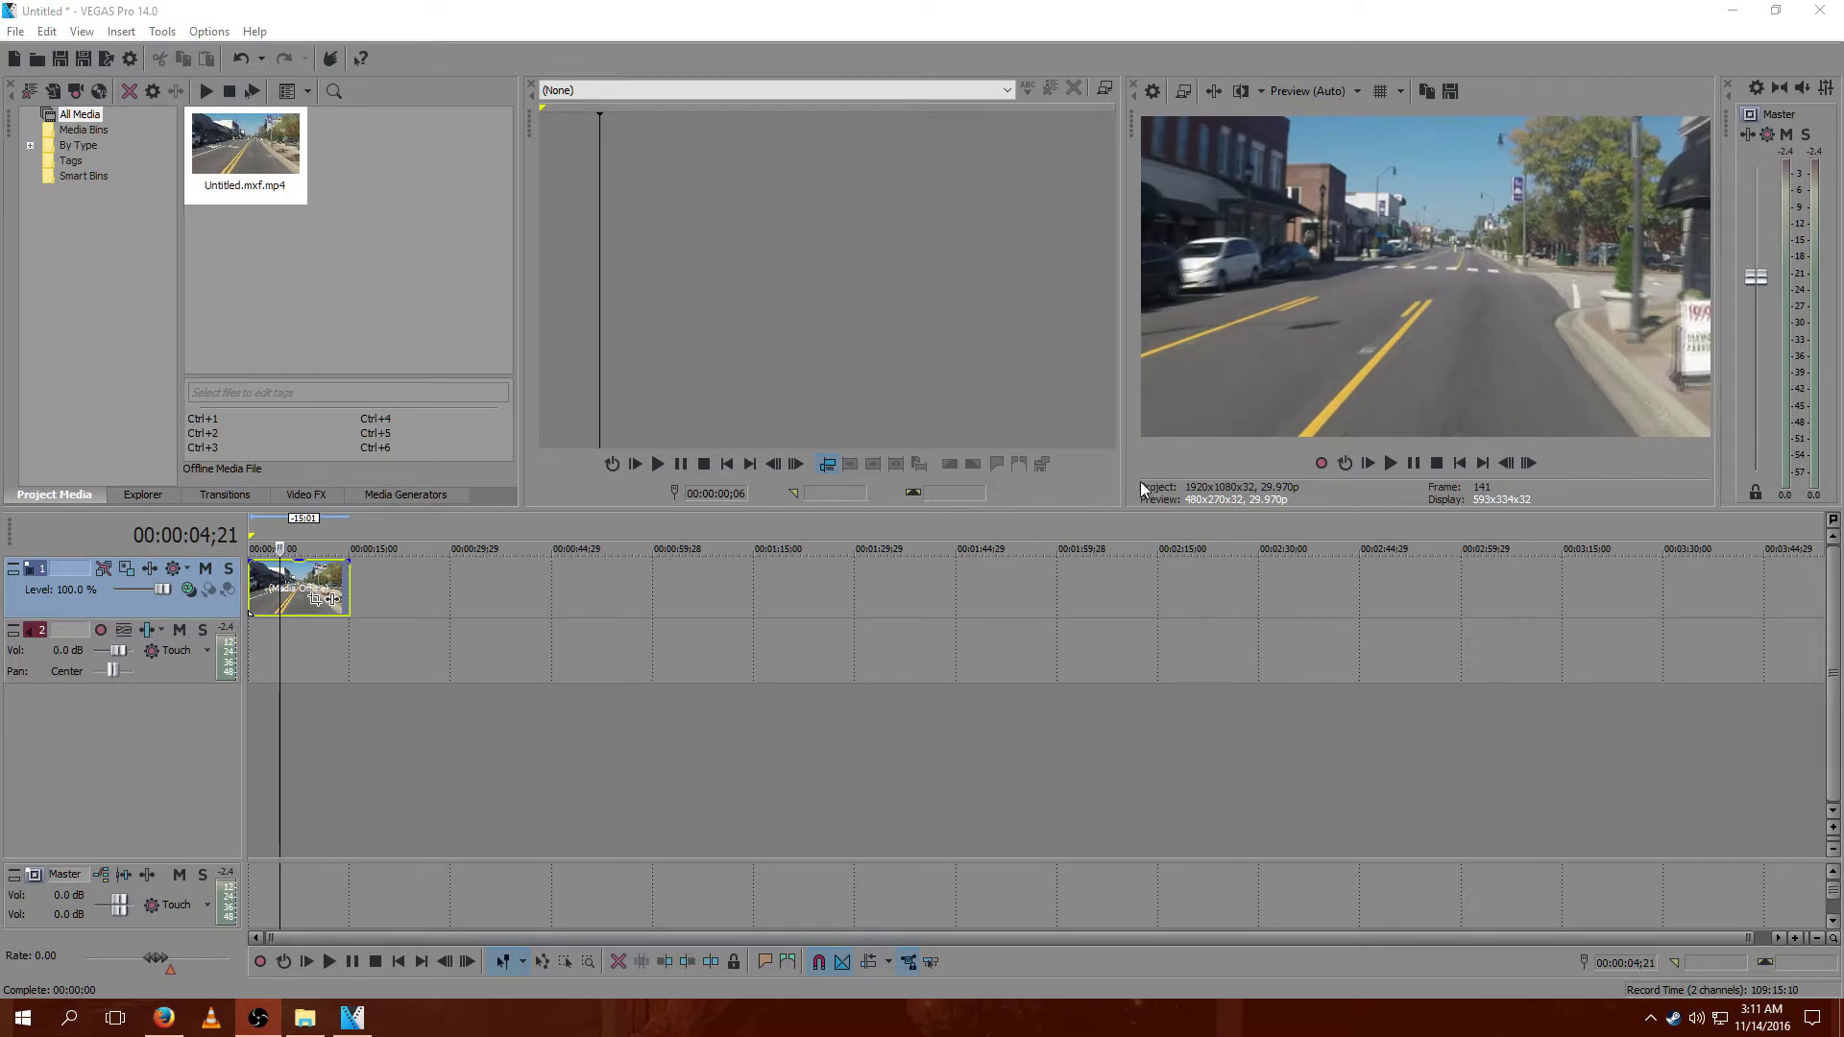
- After previewing the street clip, apply the 4K 16:9 24p project template with 29.970 (NTSC) frame rate
left_click(1418, 467)
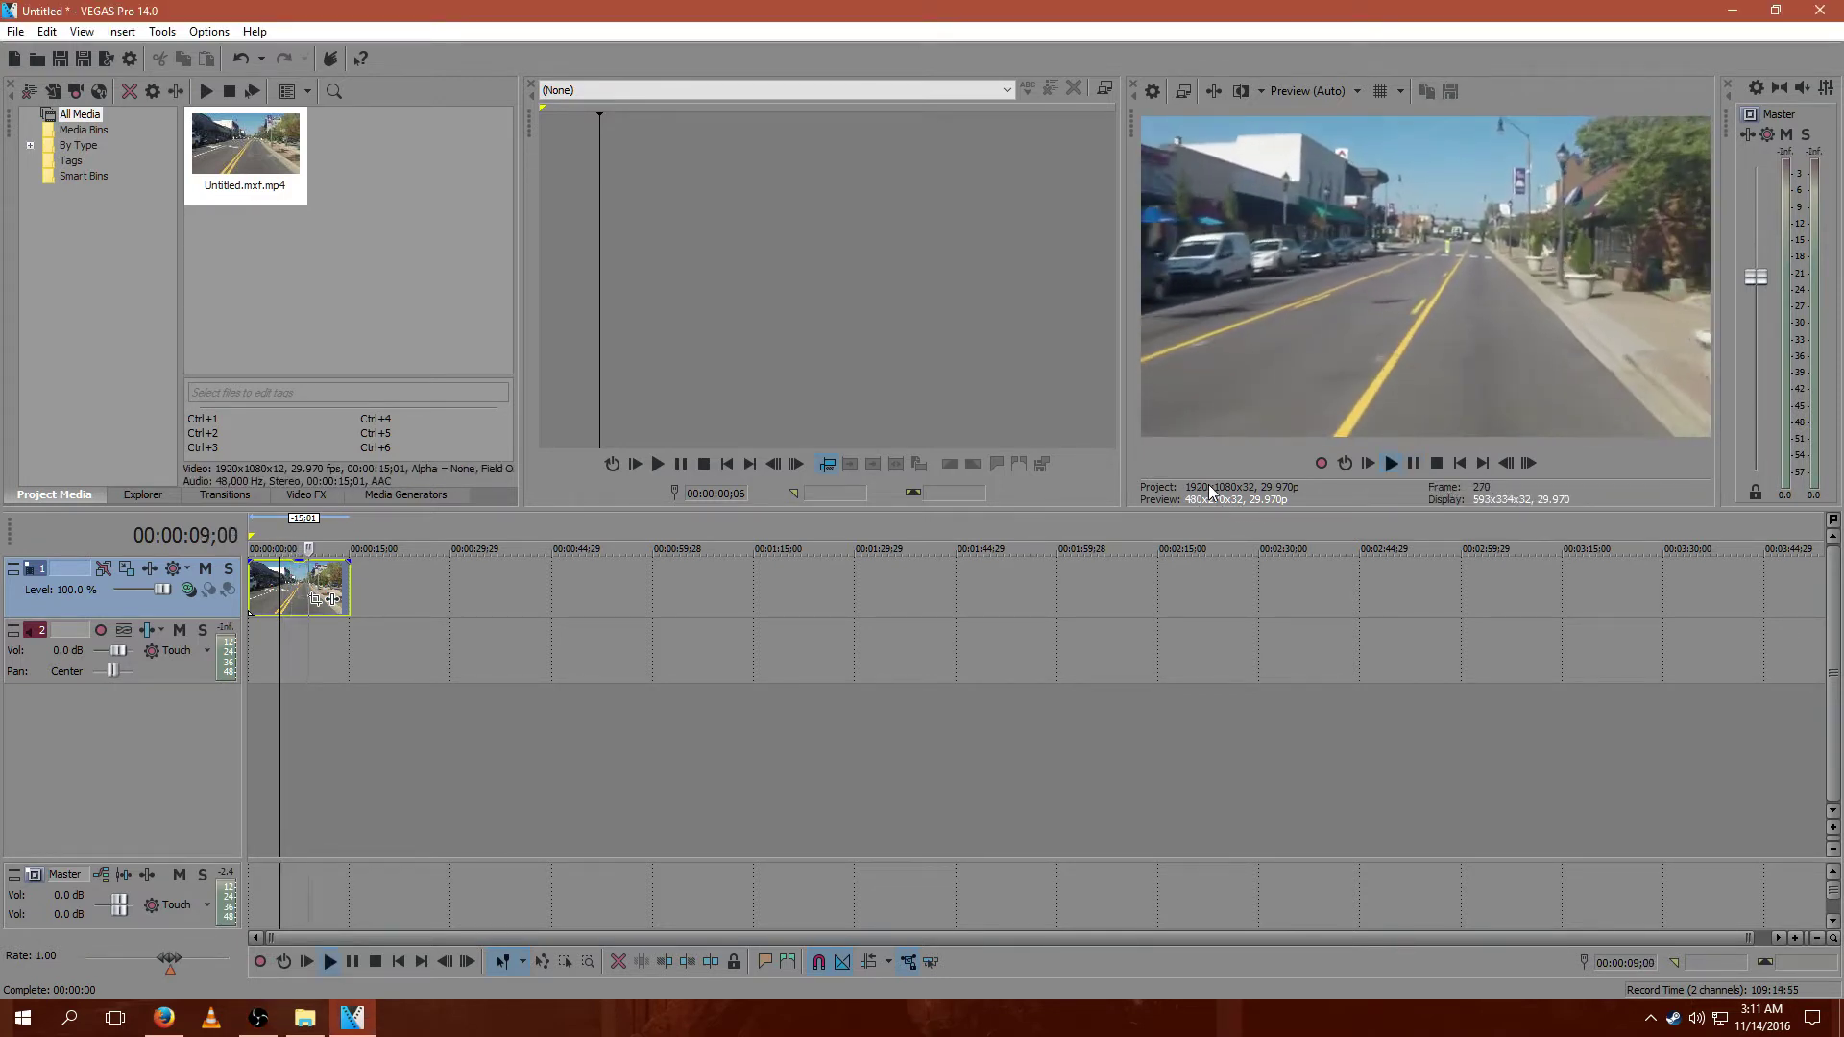
left_click(1413, 466)
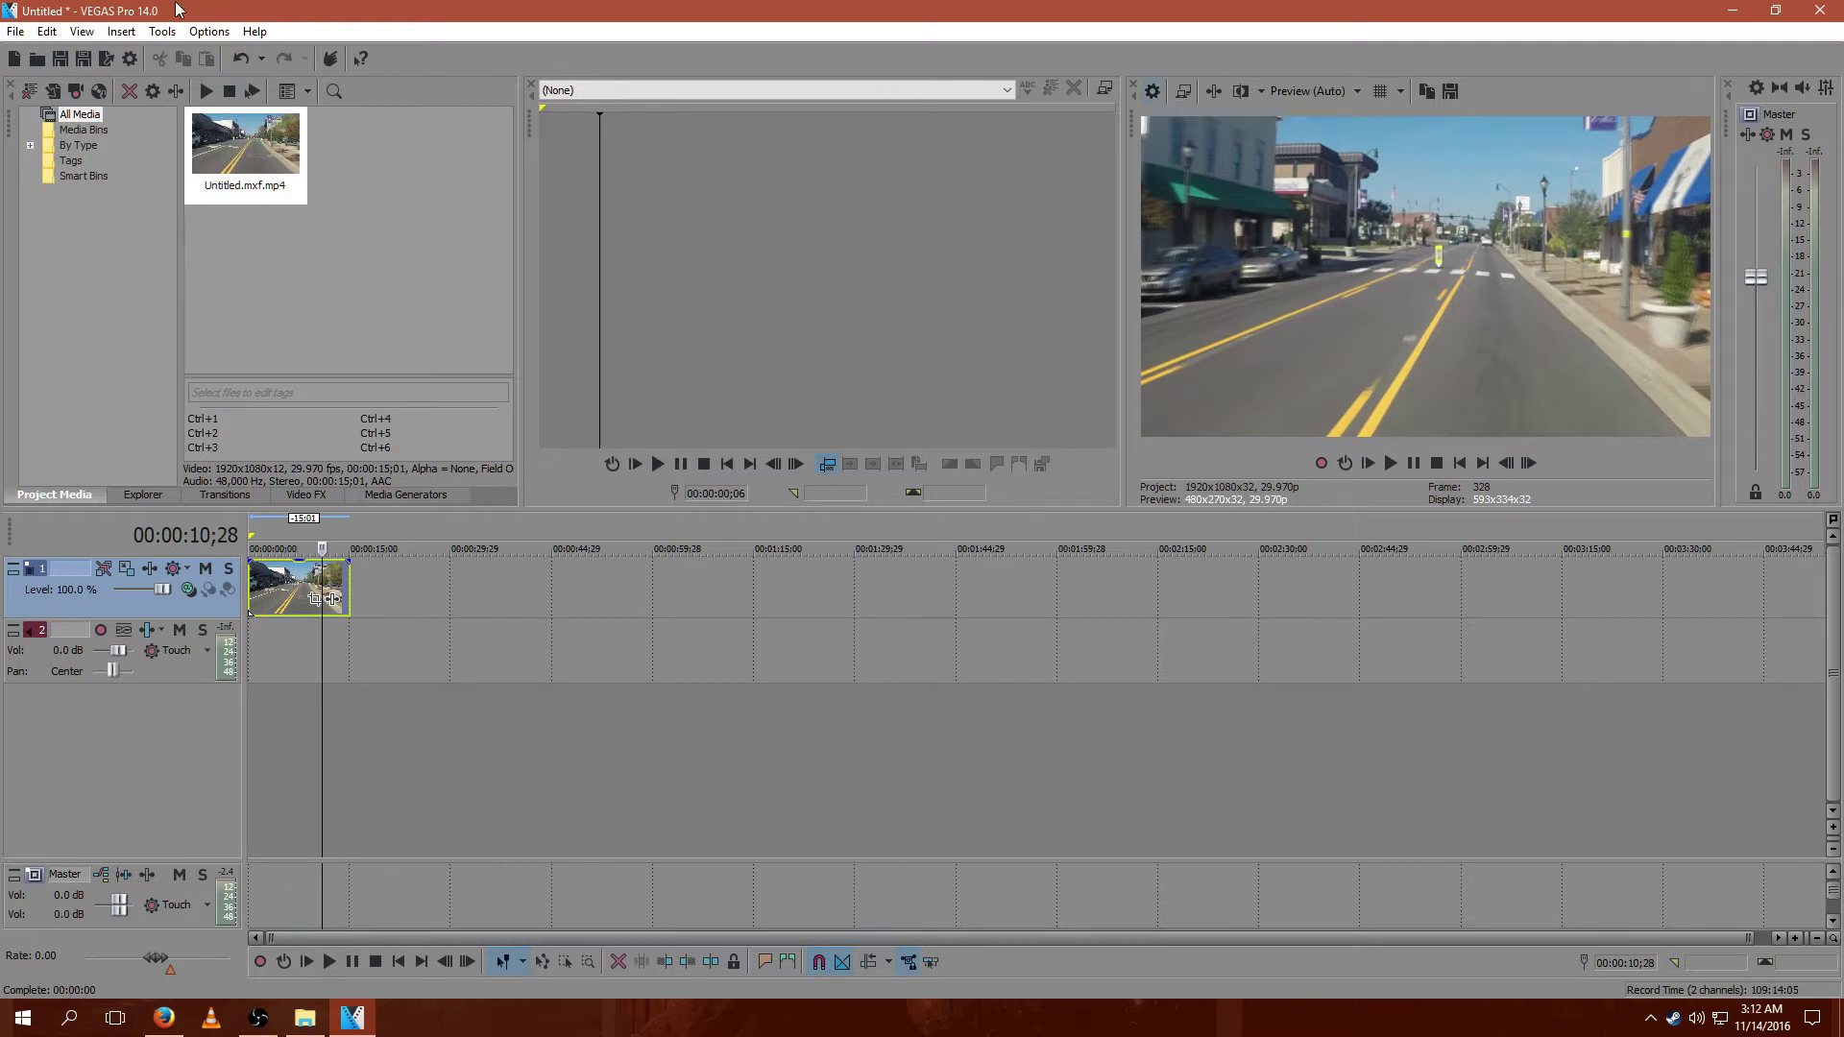
left_click(15, 30)
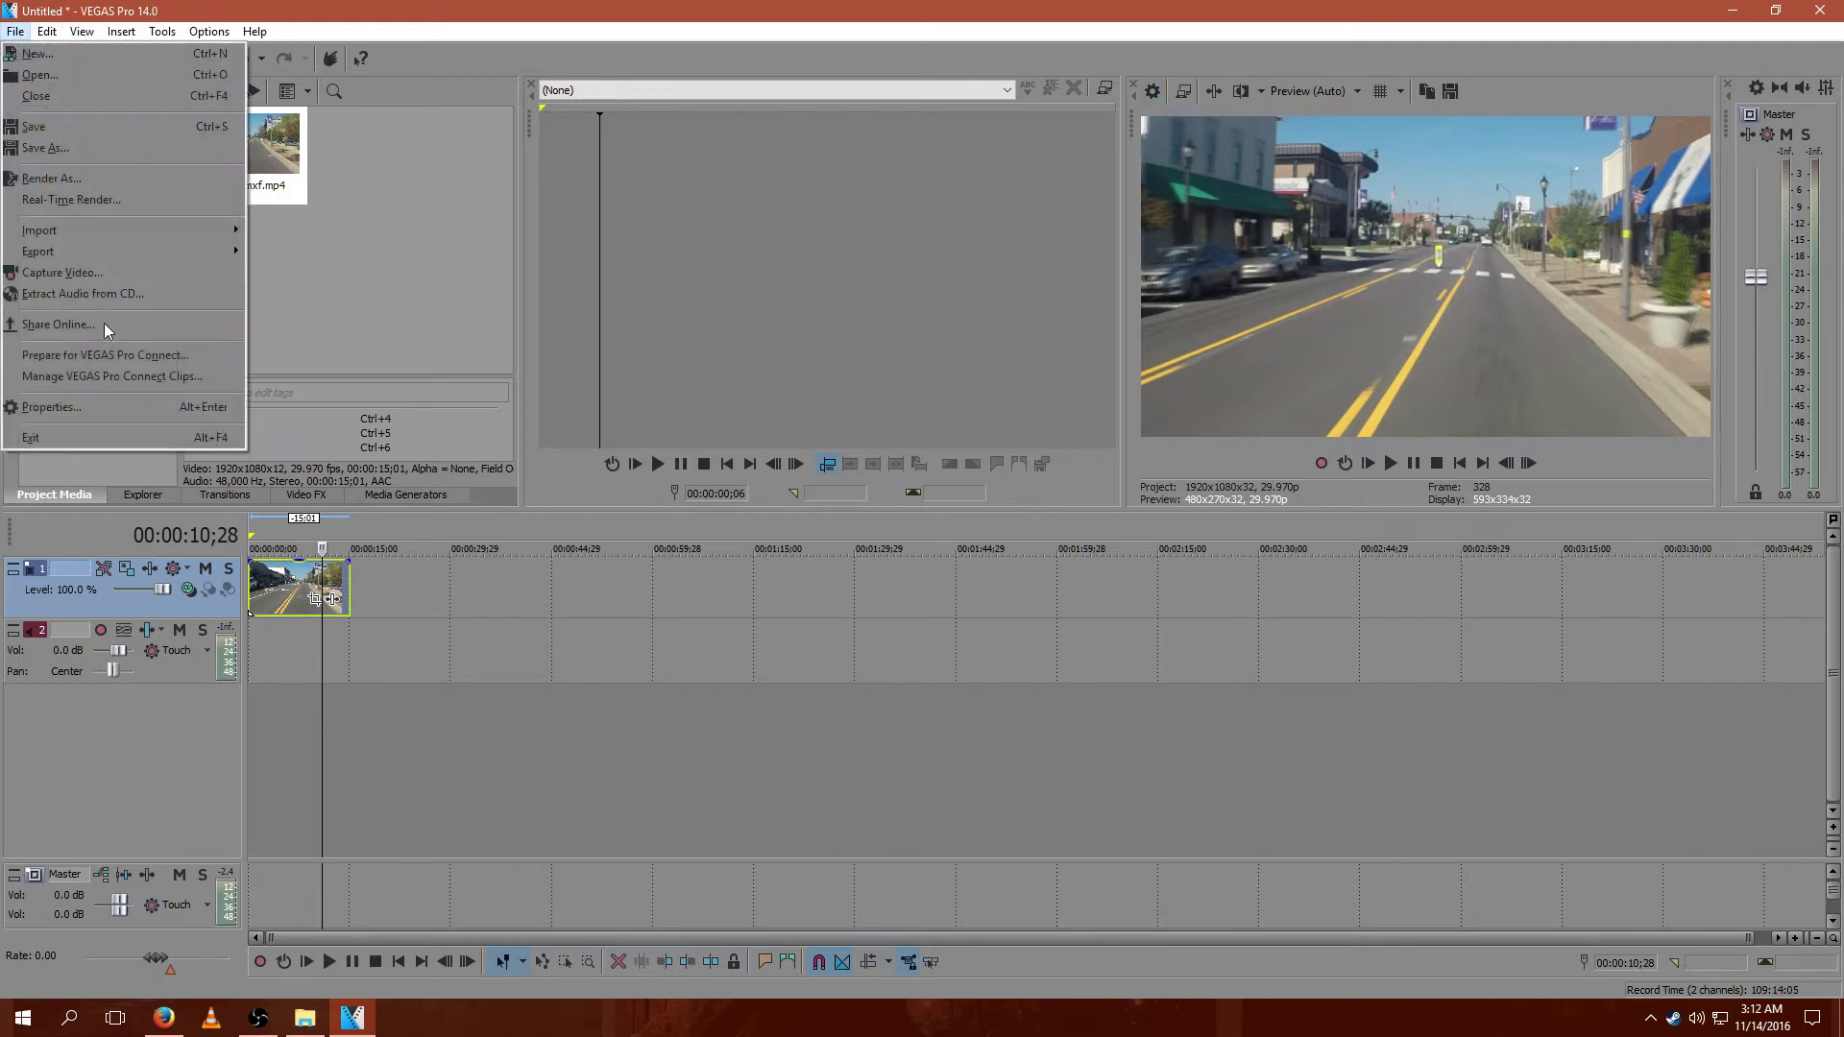
left_click(38, 411)
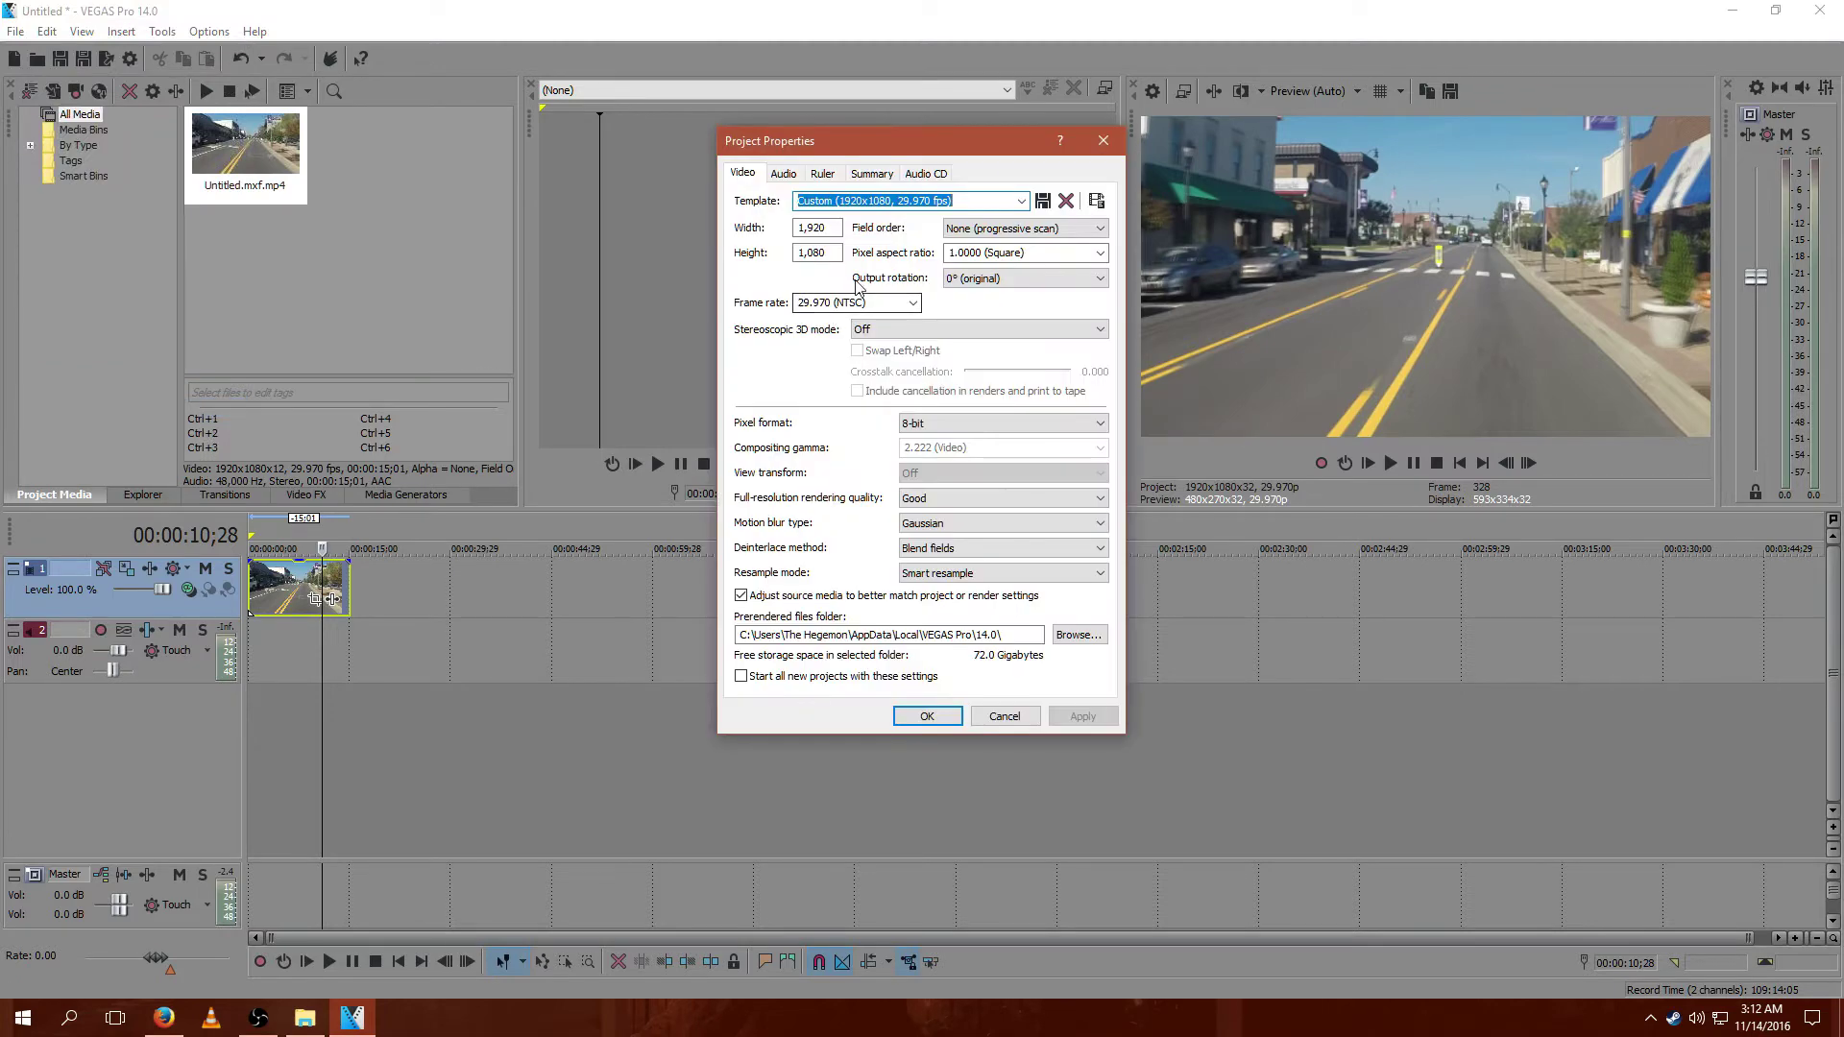
left_click(1023, 209)
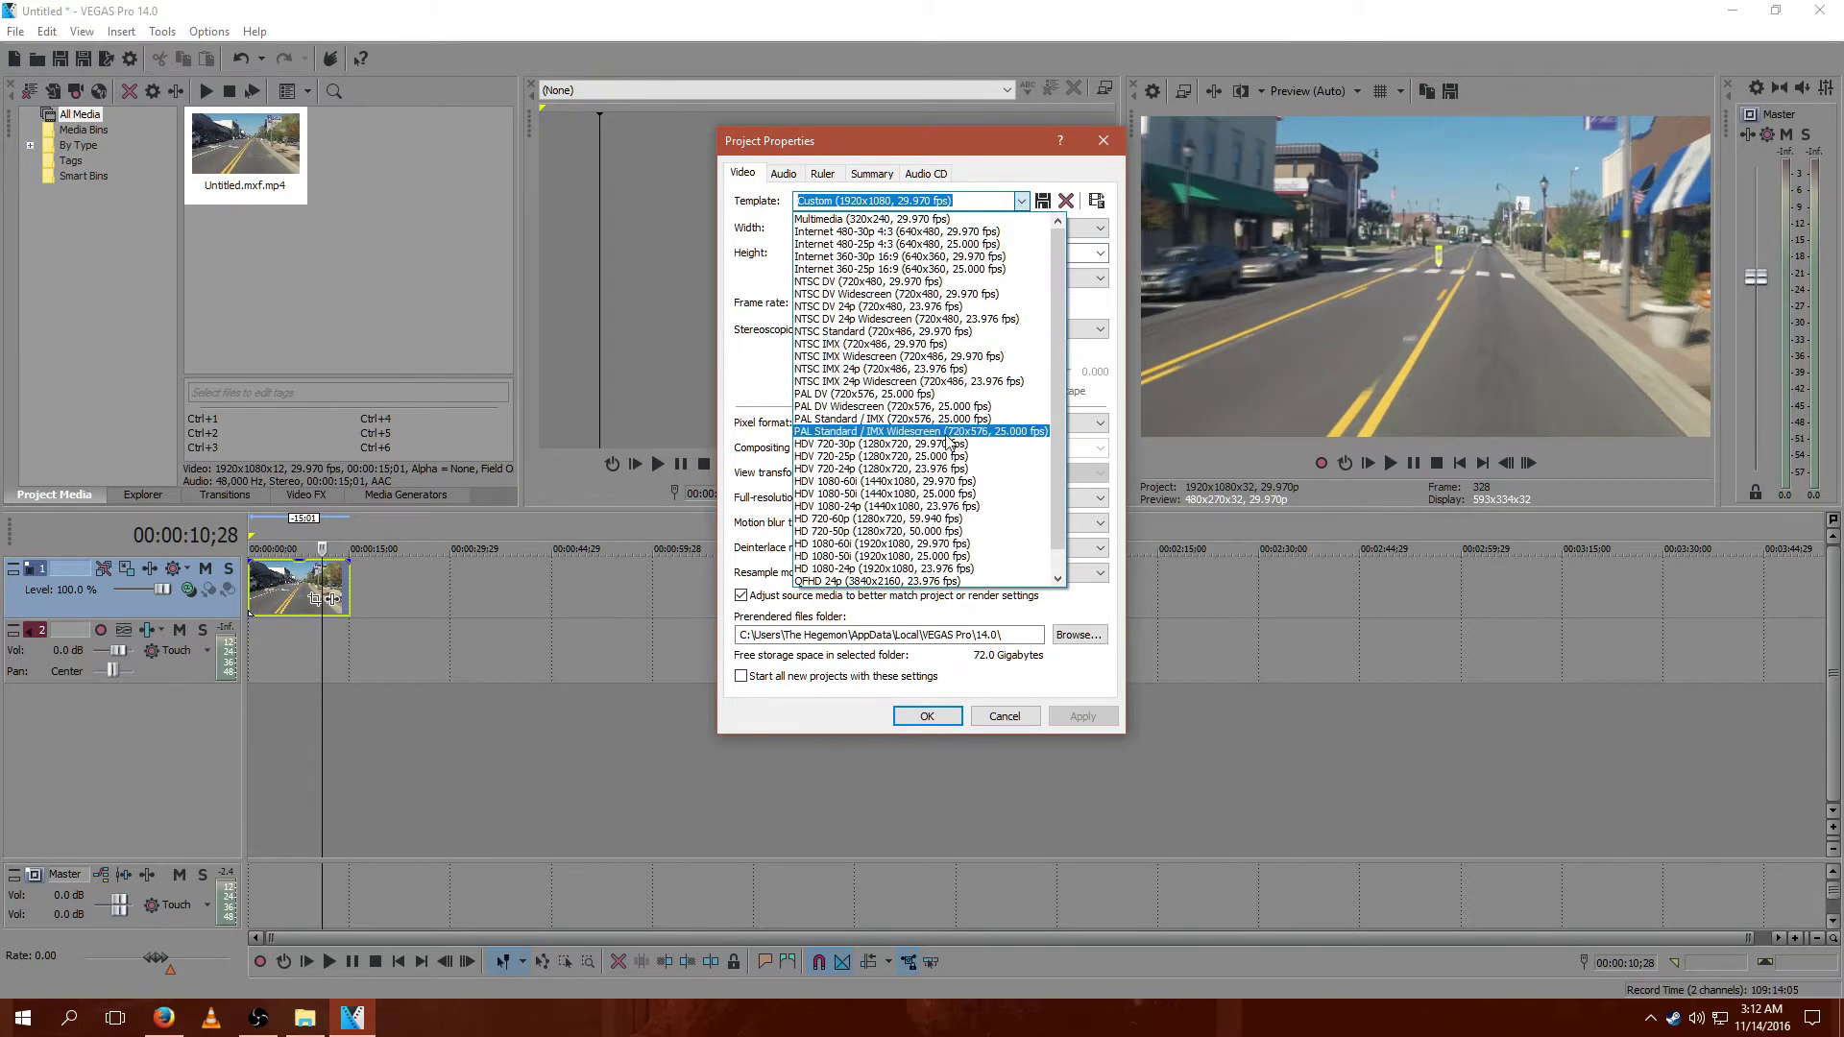
scroll(937, 456, "down", 1)
scroll(937, 456, "down", 1)
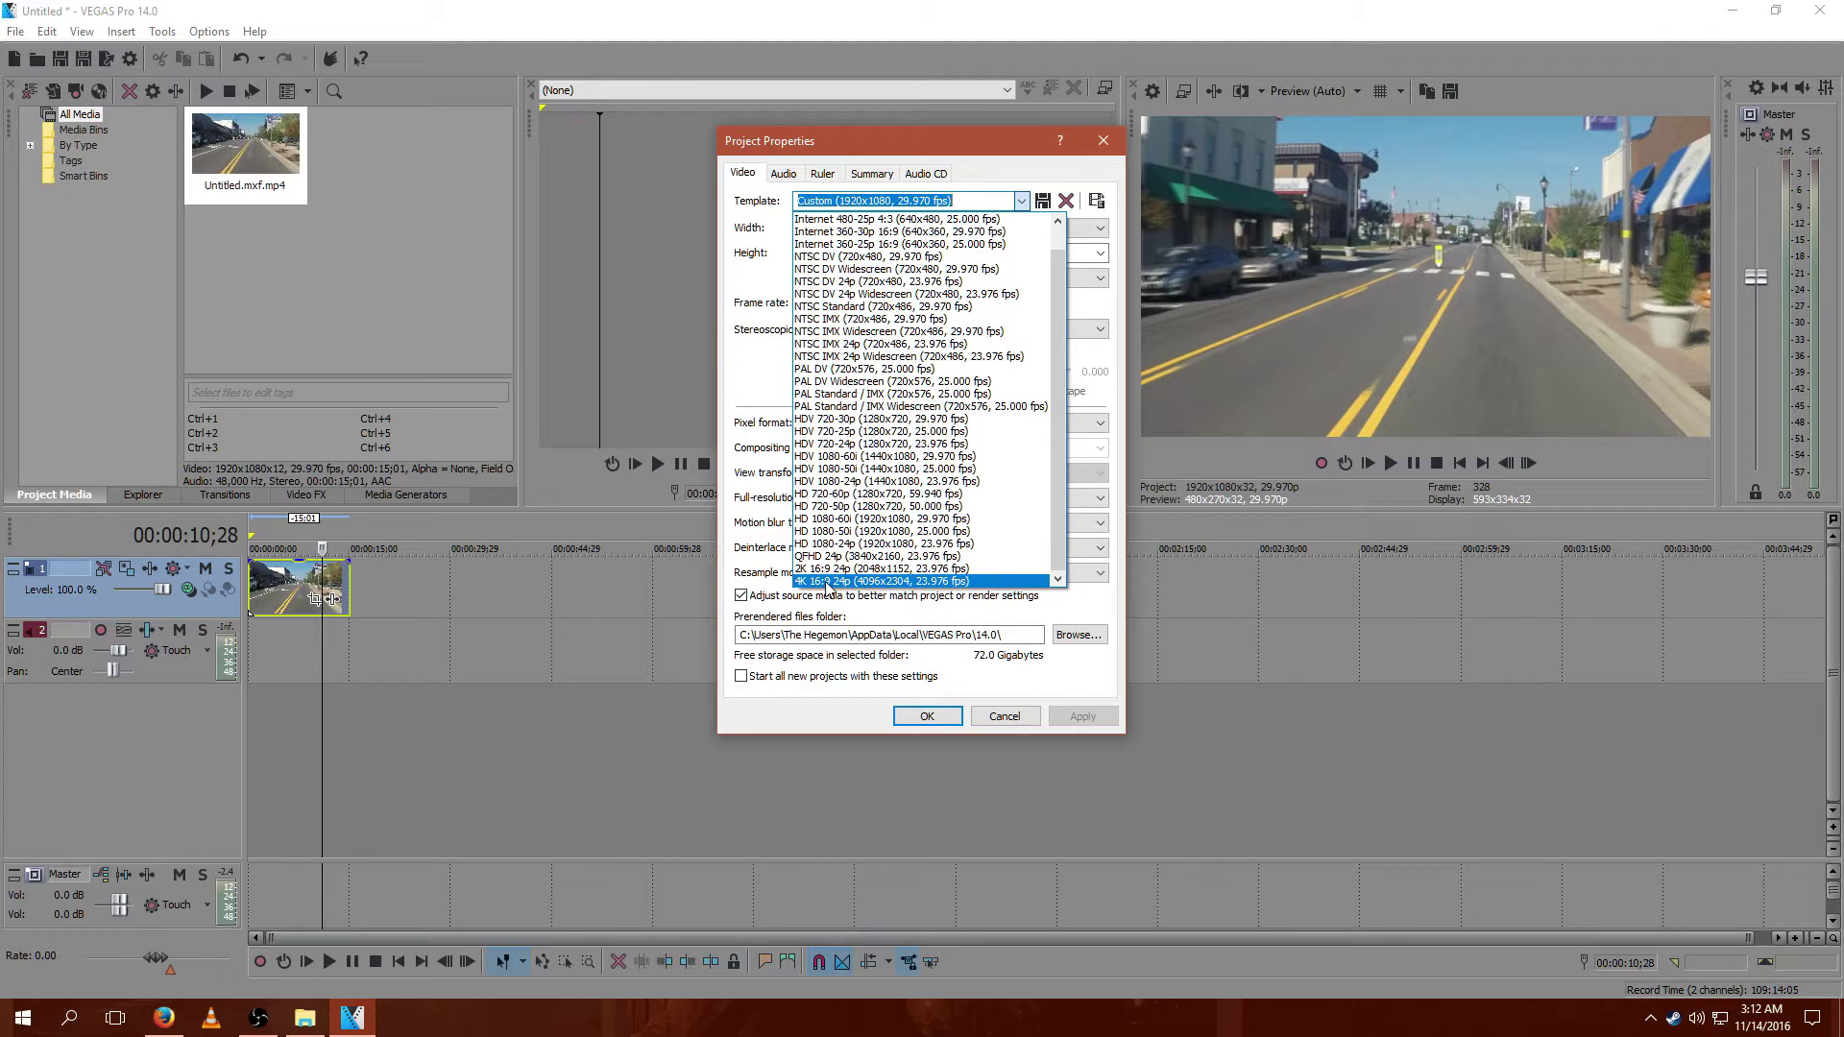
left_click(826, 583)
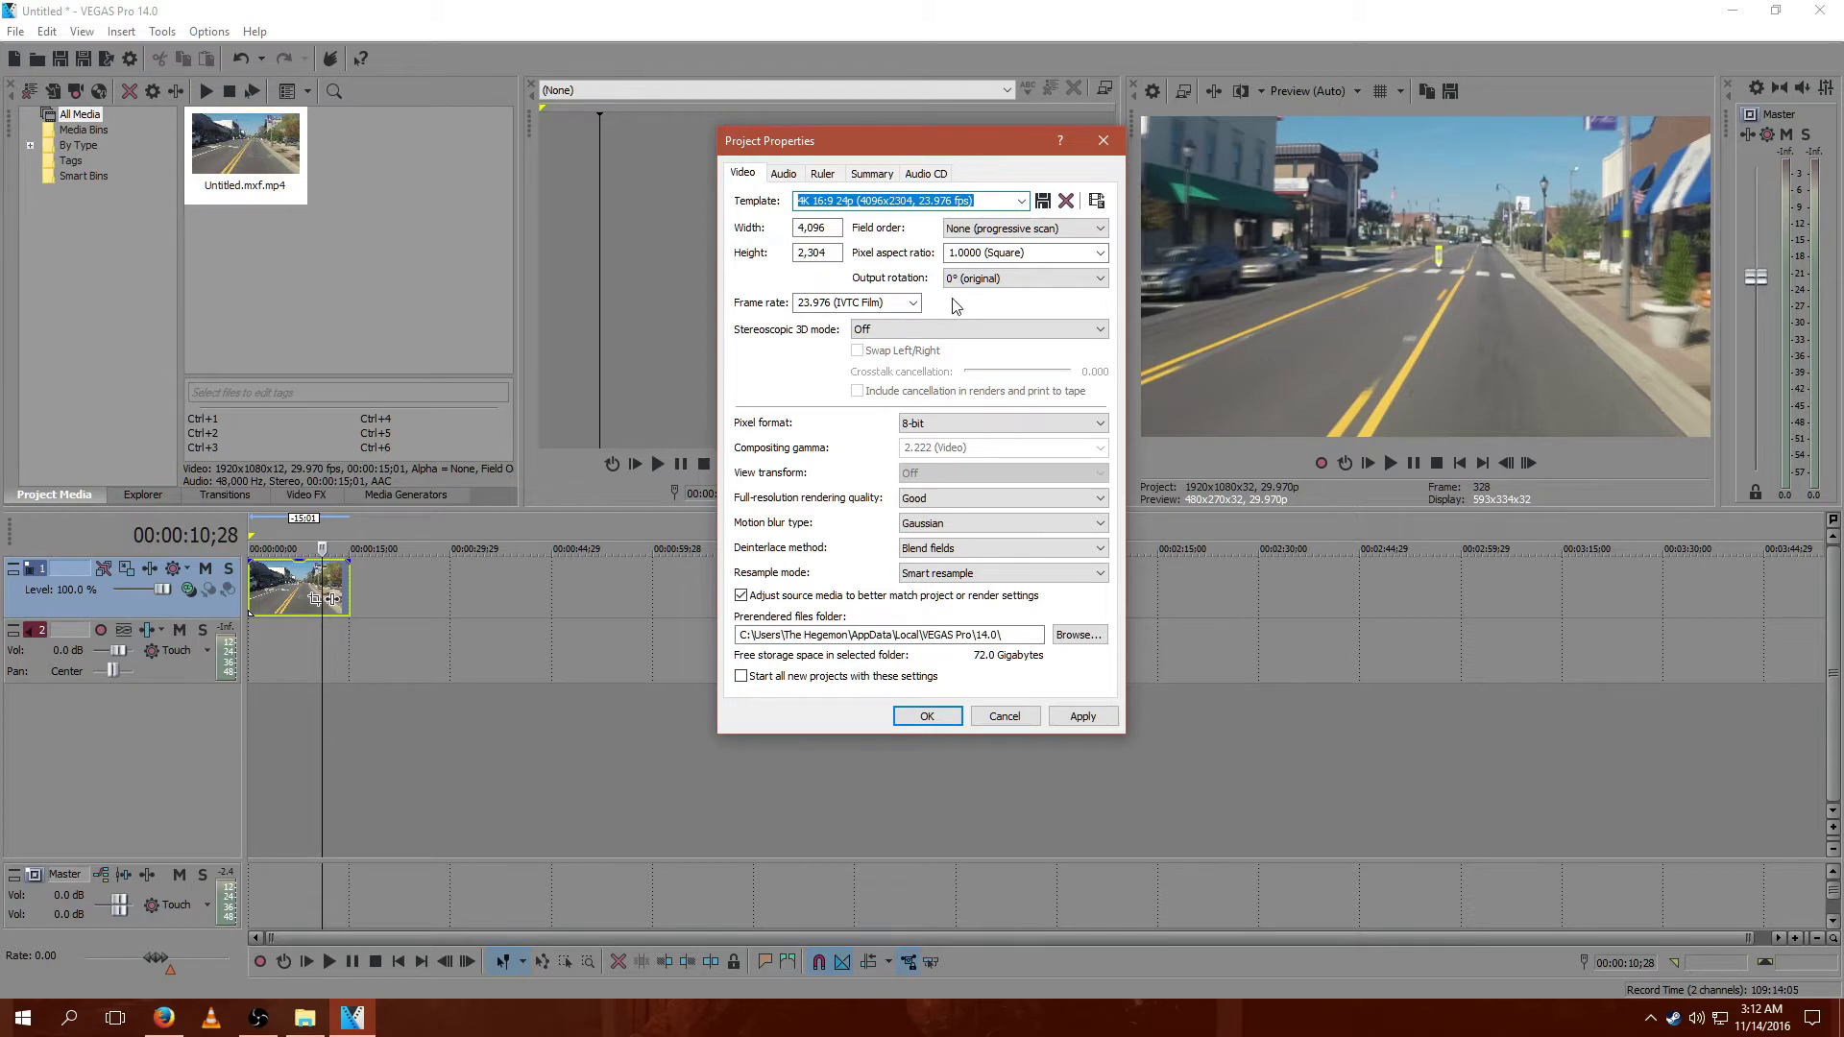
left_click(882, 303)
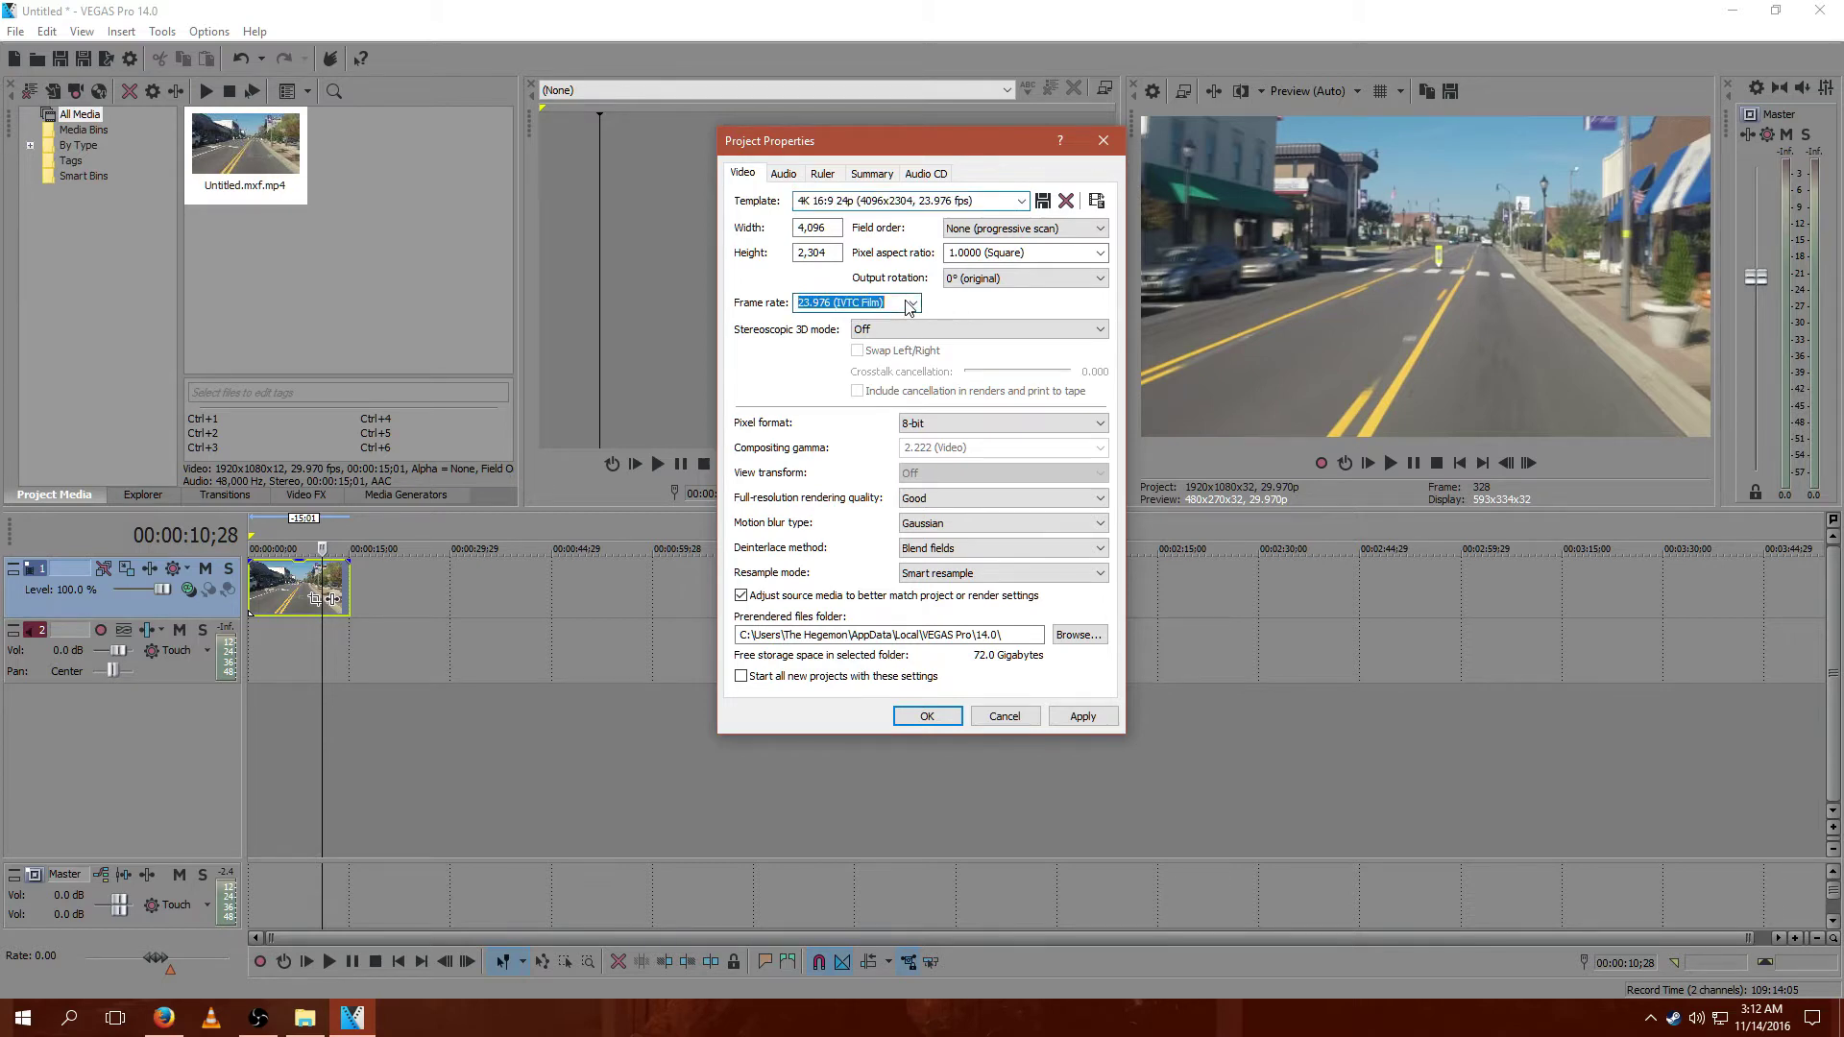
left_click(910, 306)
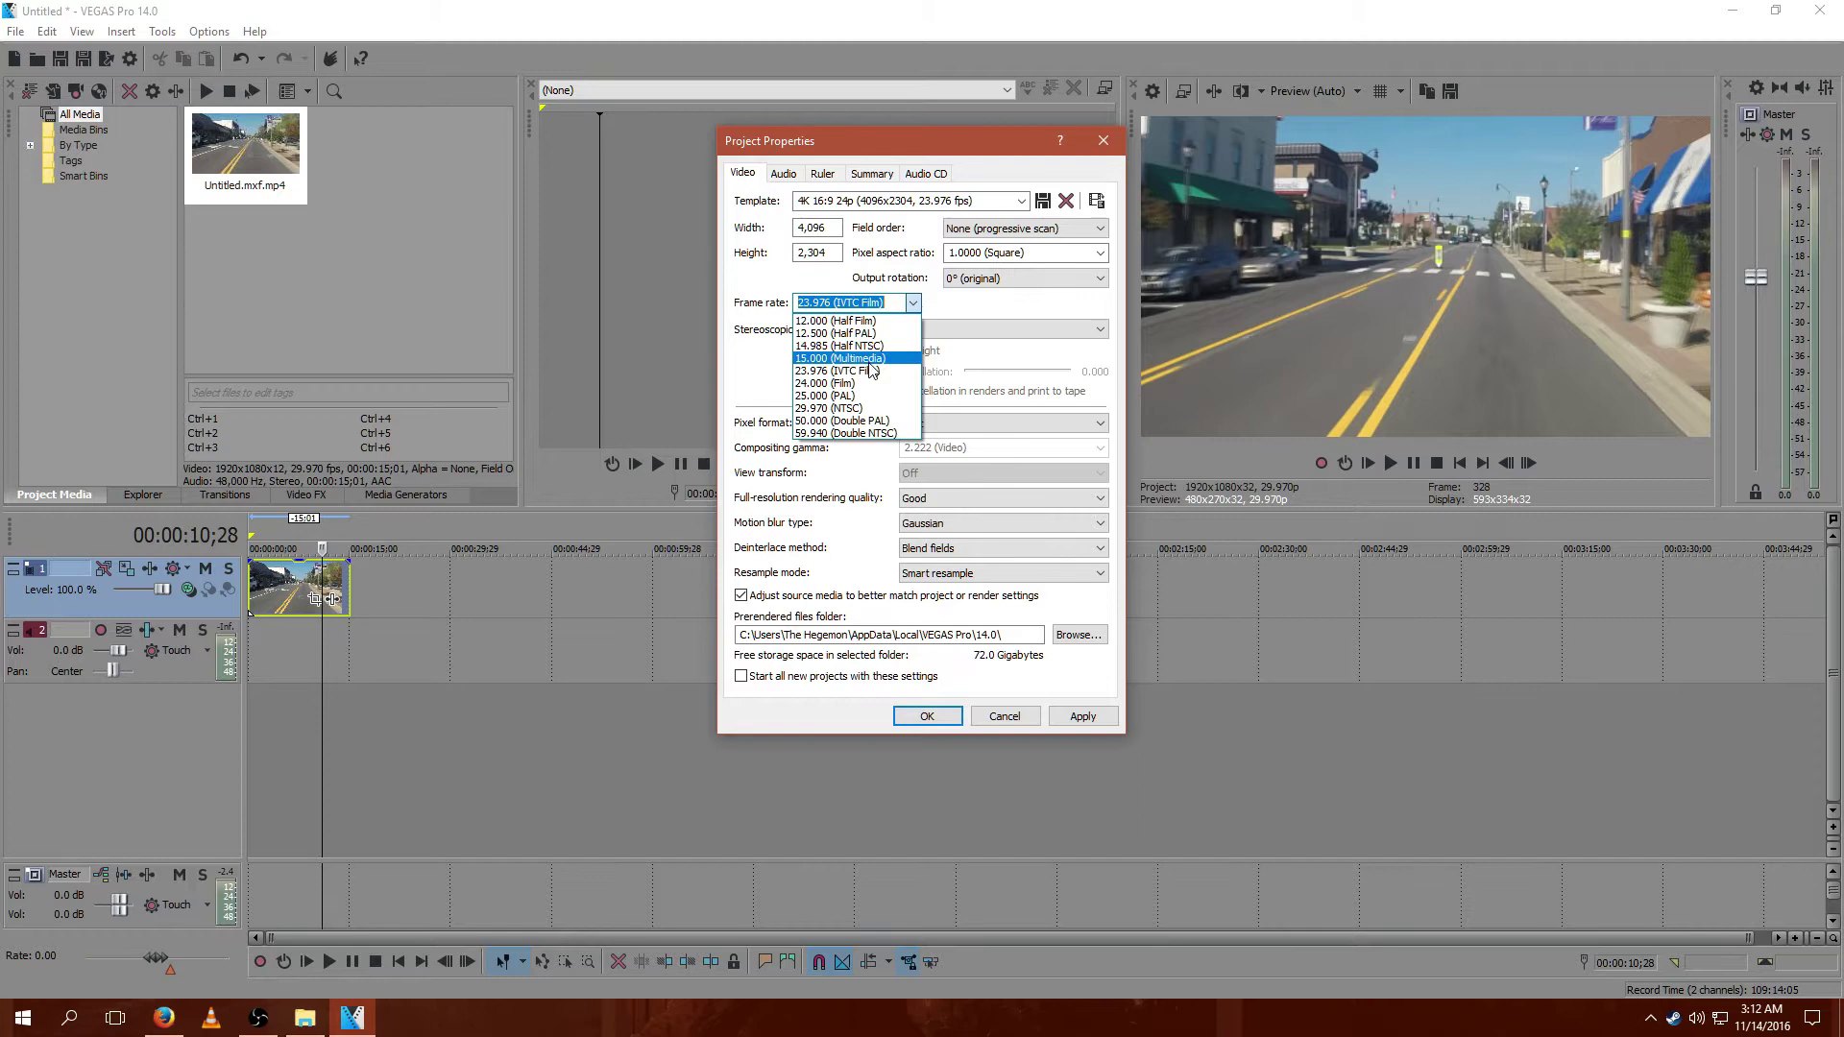
left_click(860, 417)
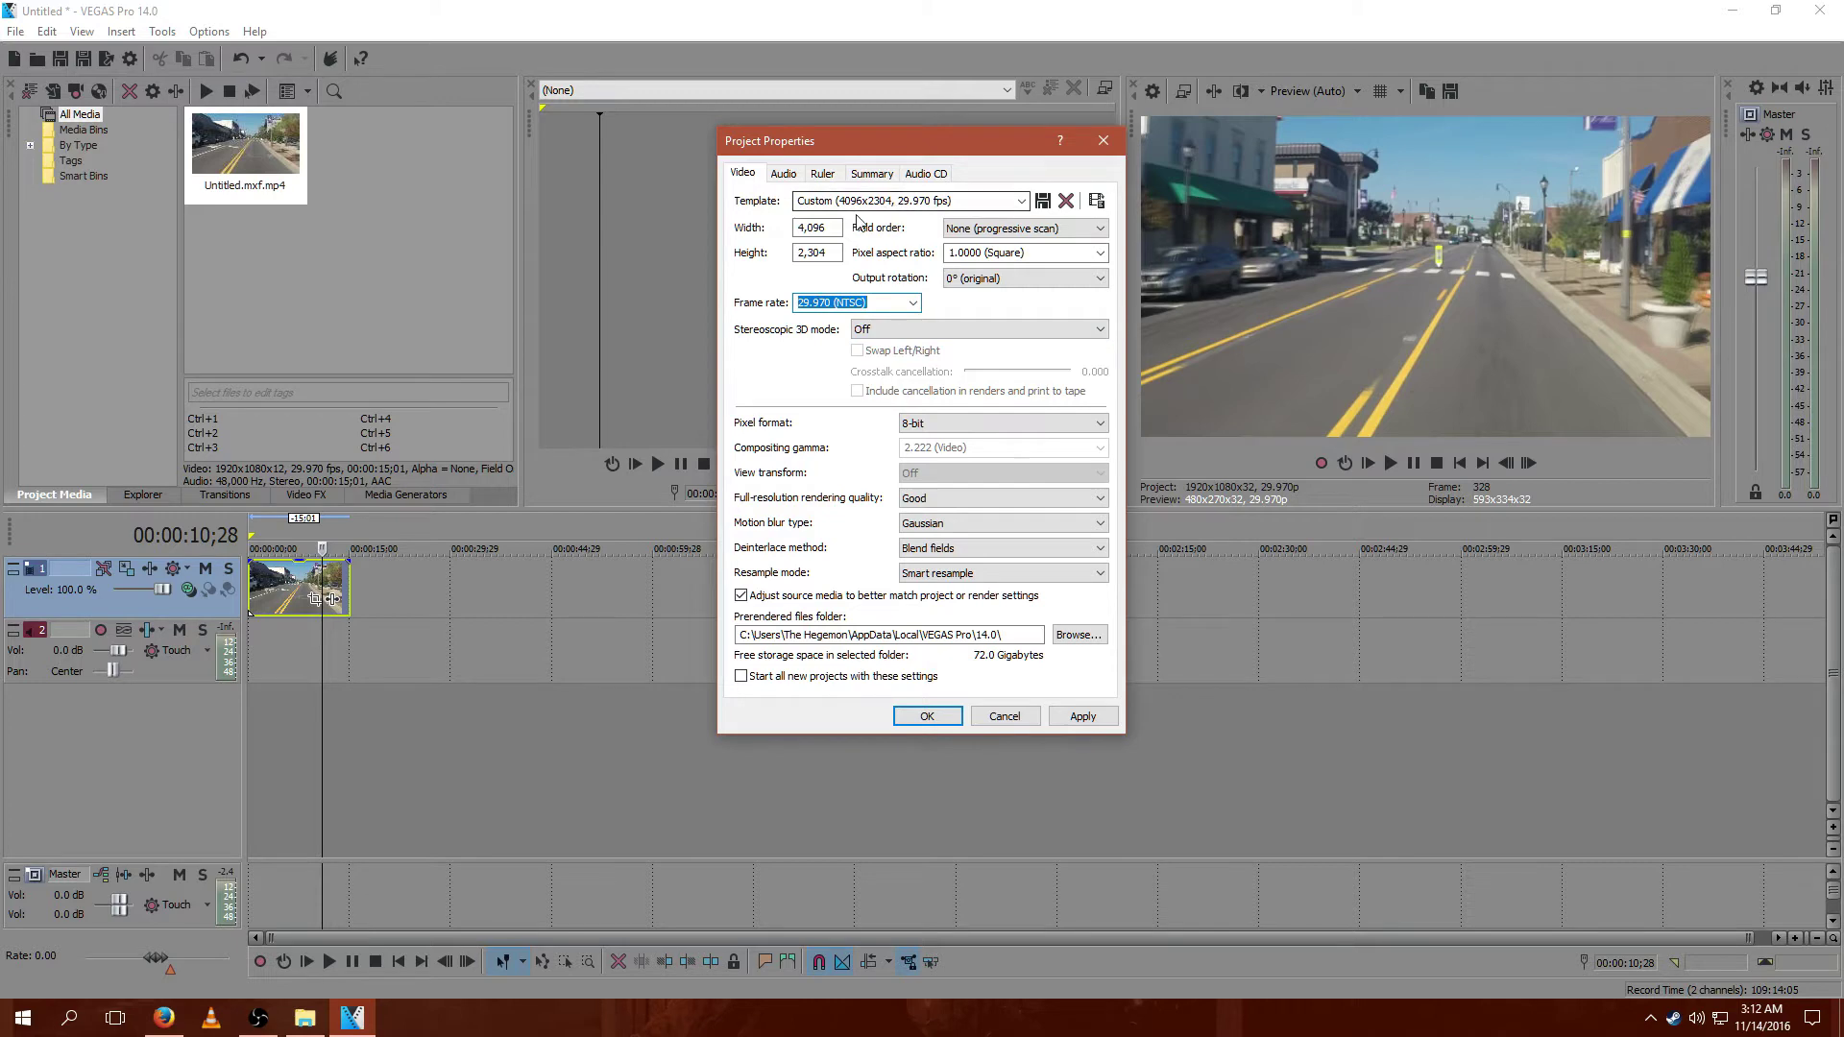
- Confirm the 4096x2304 project settings and add VEGAS Smart Upscale to the street clip's Event FX
left_click(930, 716)
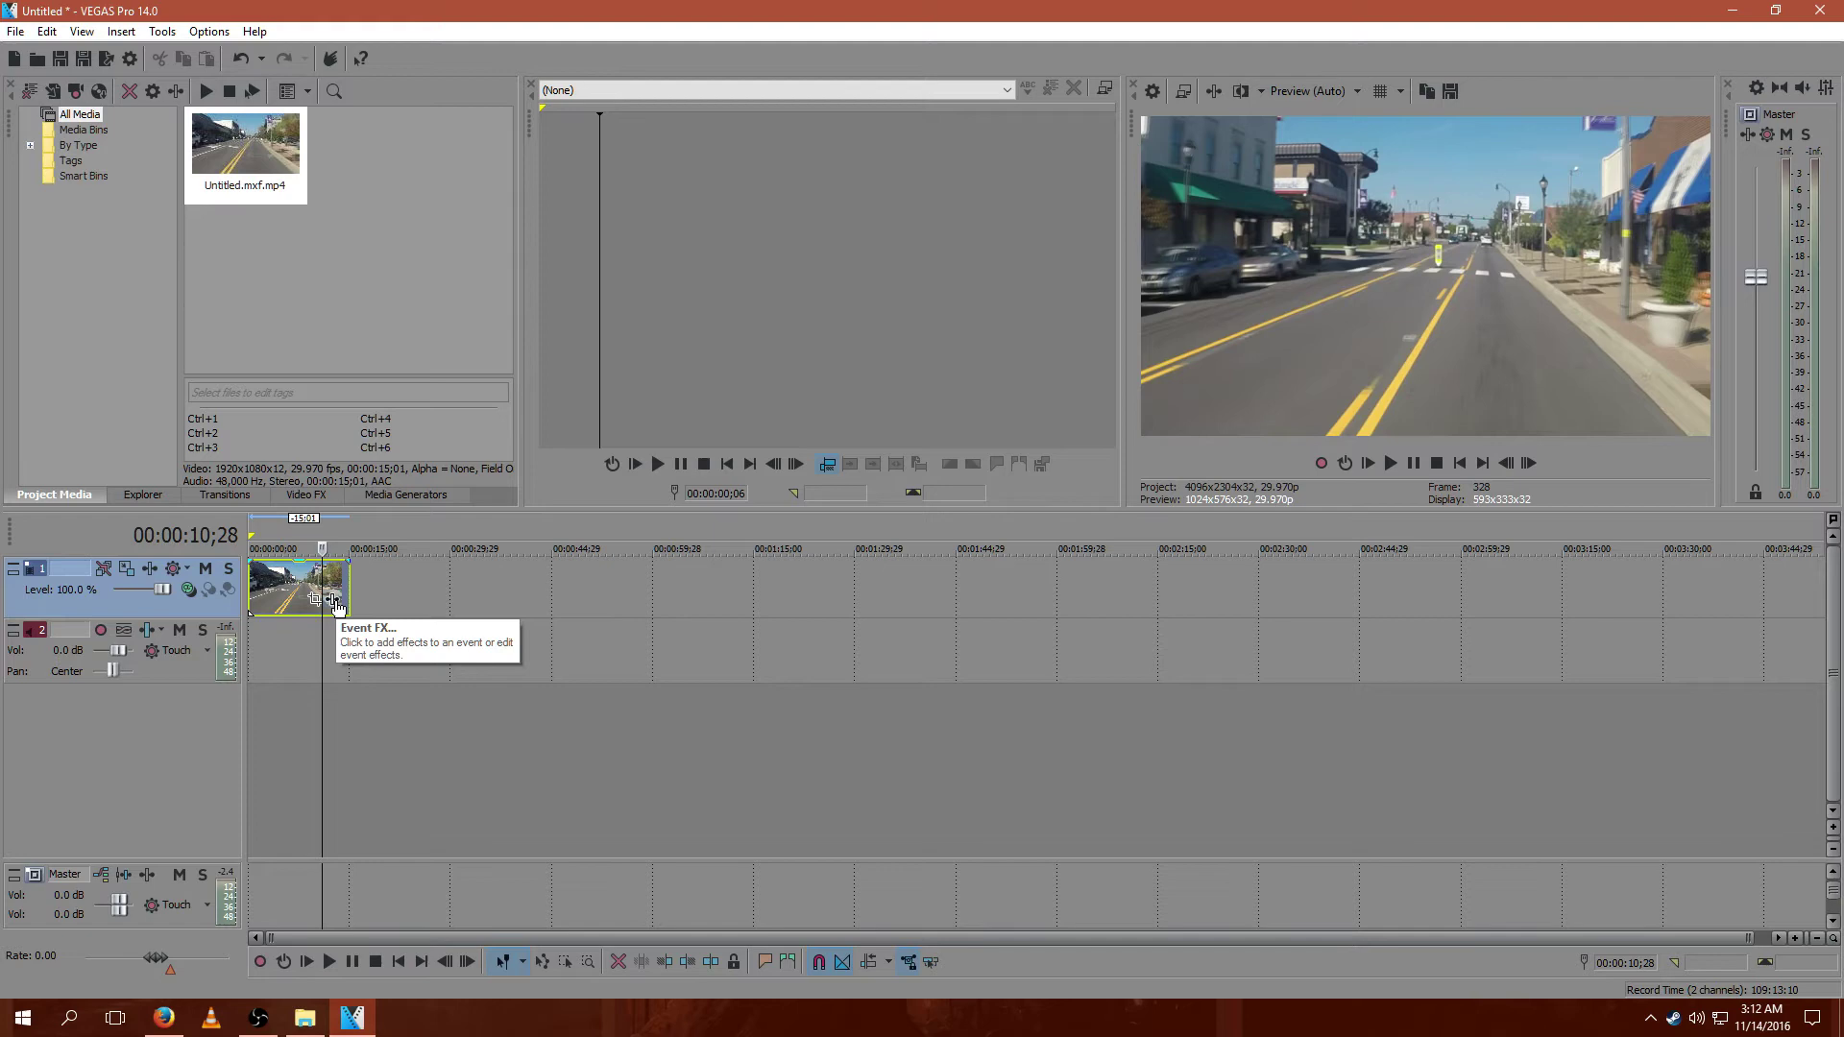
left_click(334, 602)
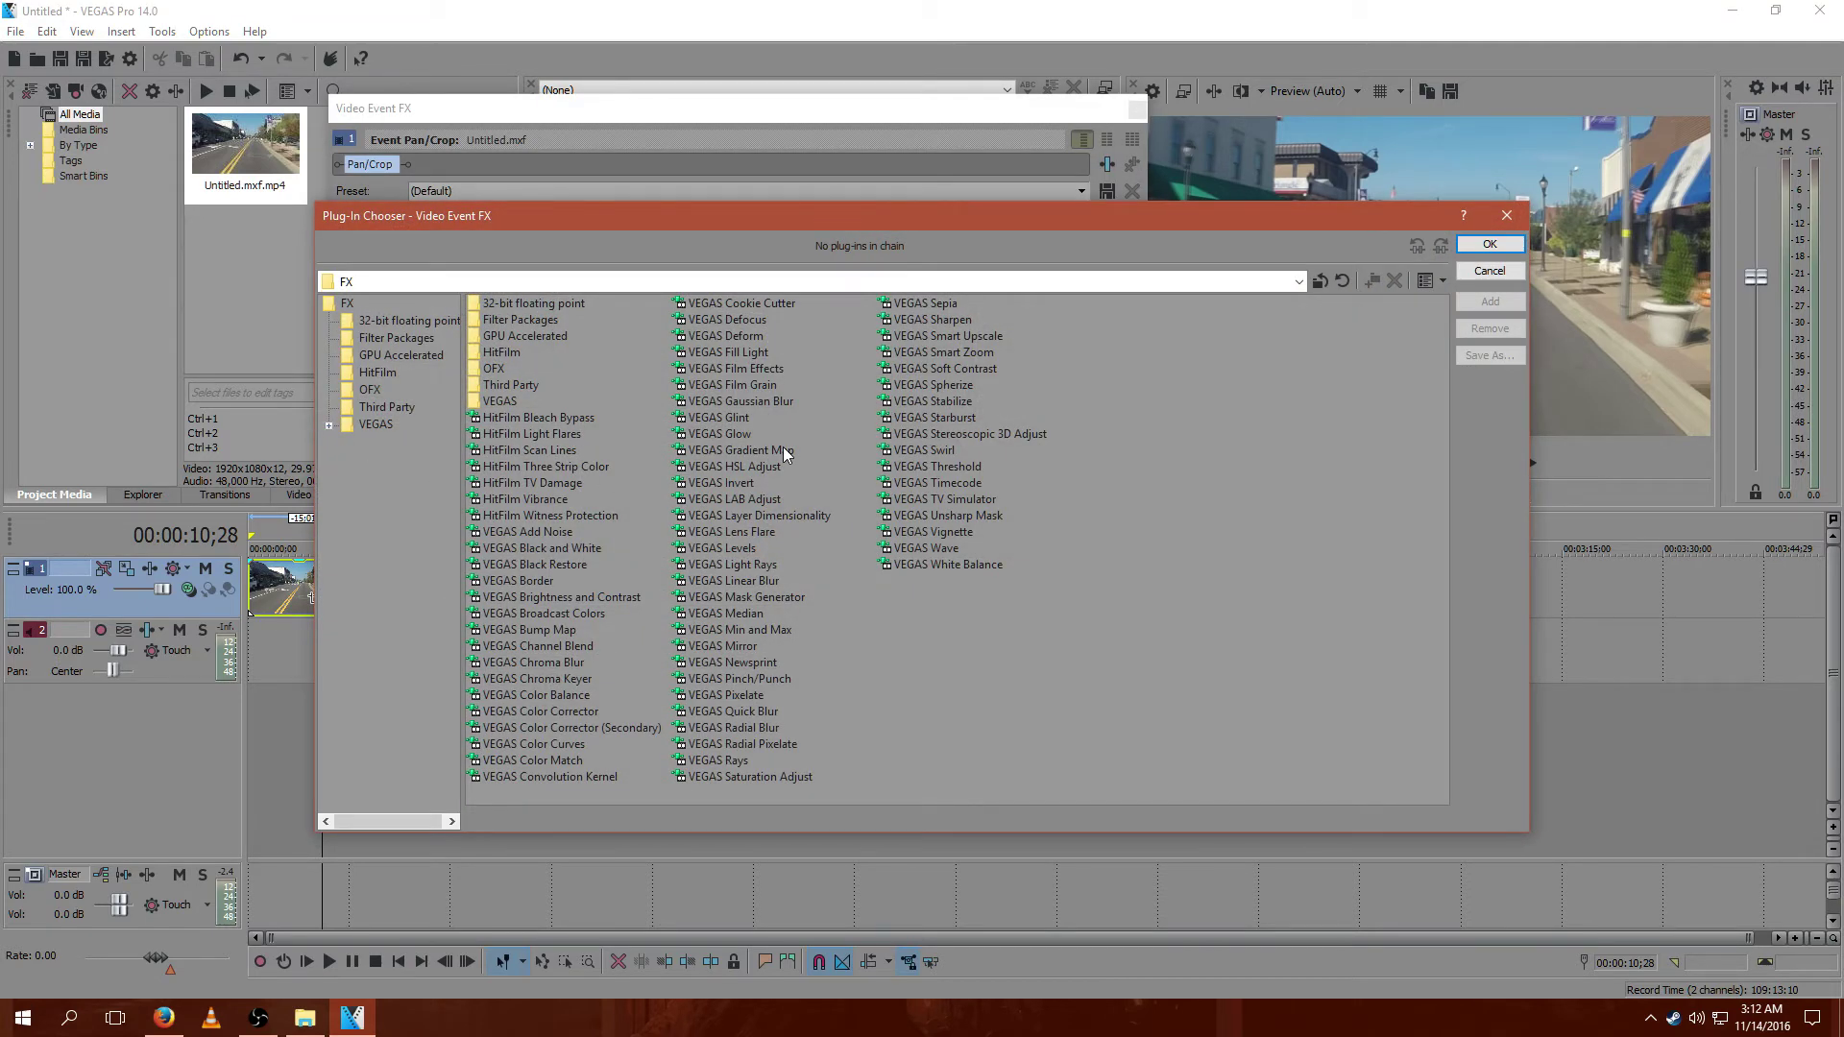
left_click(977, 337)
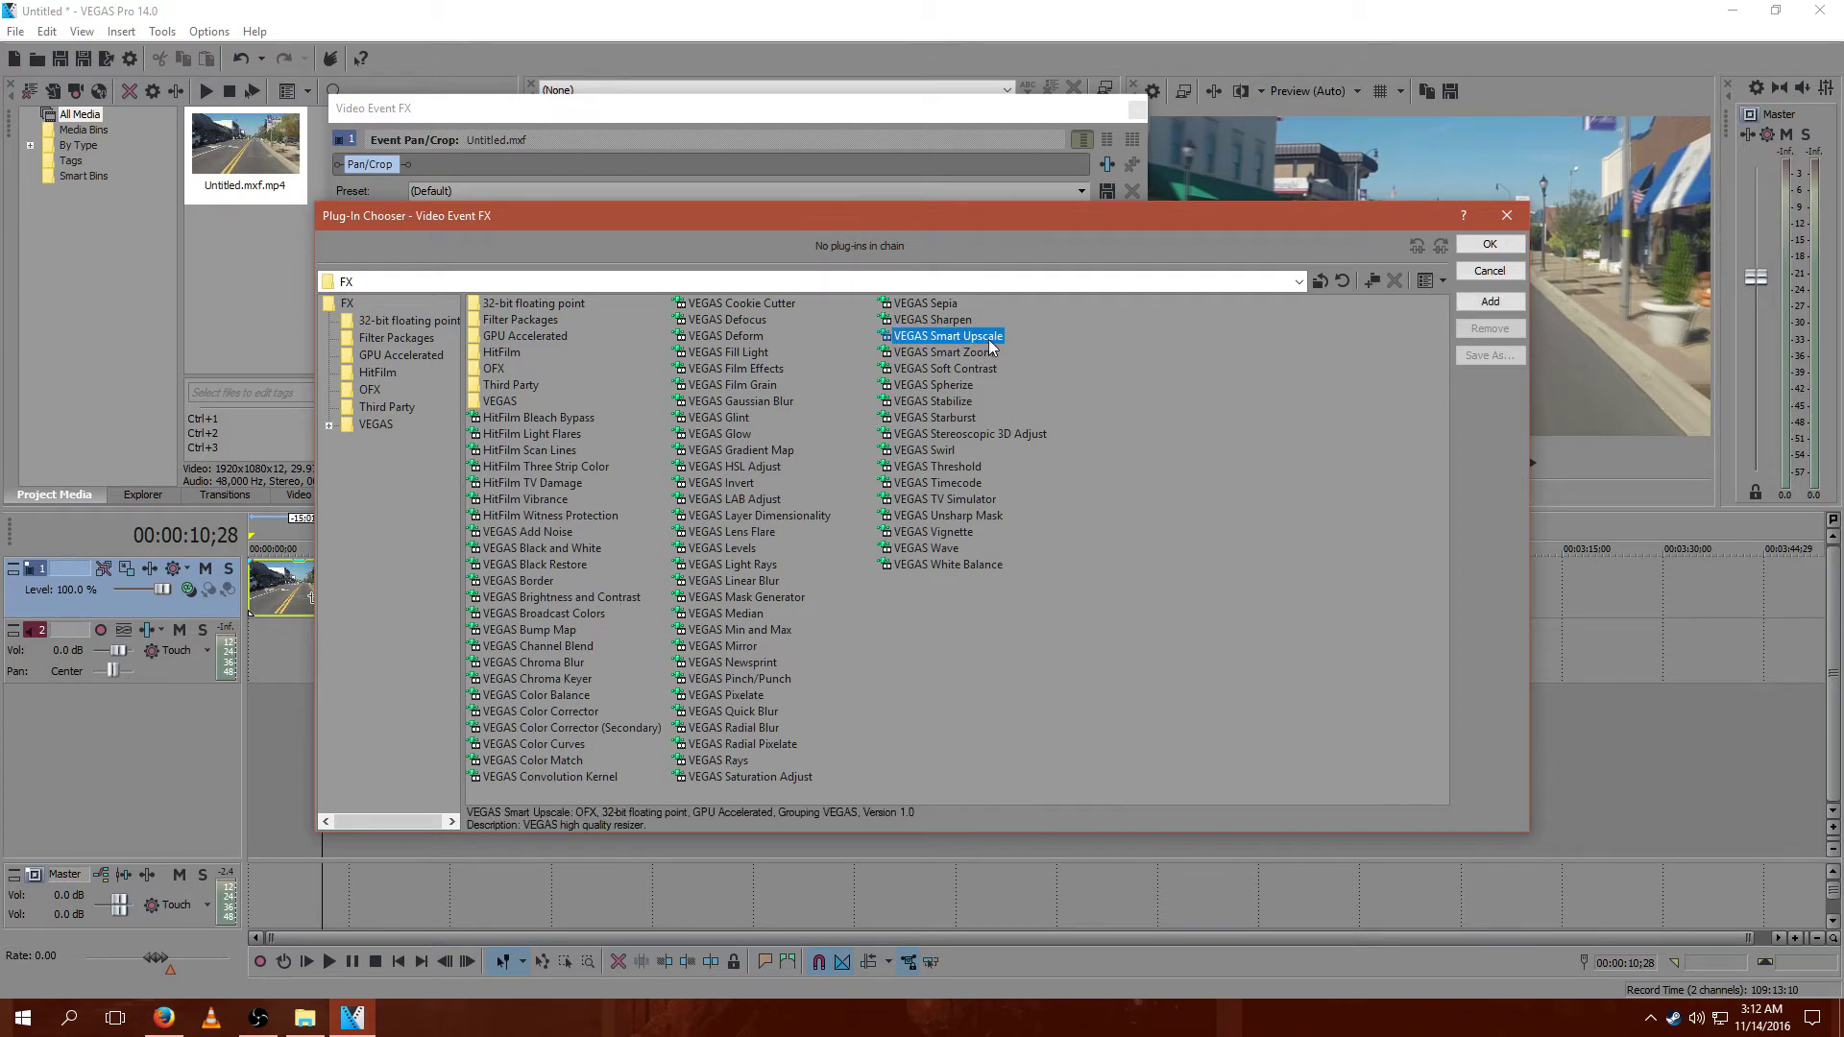
double_click(986, 337)
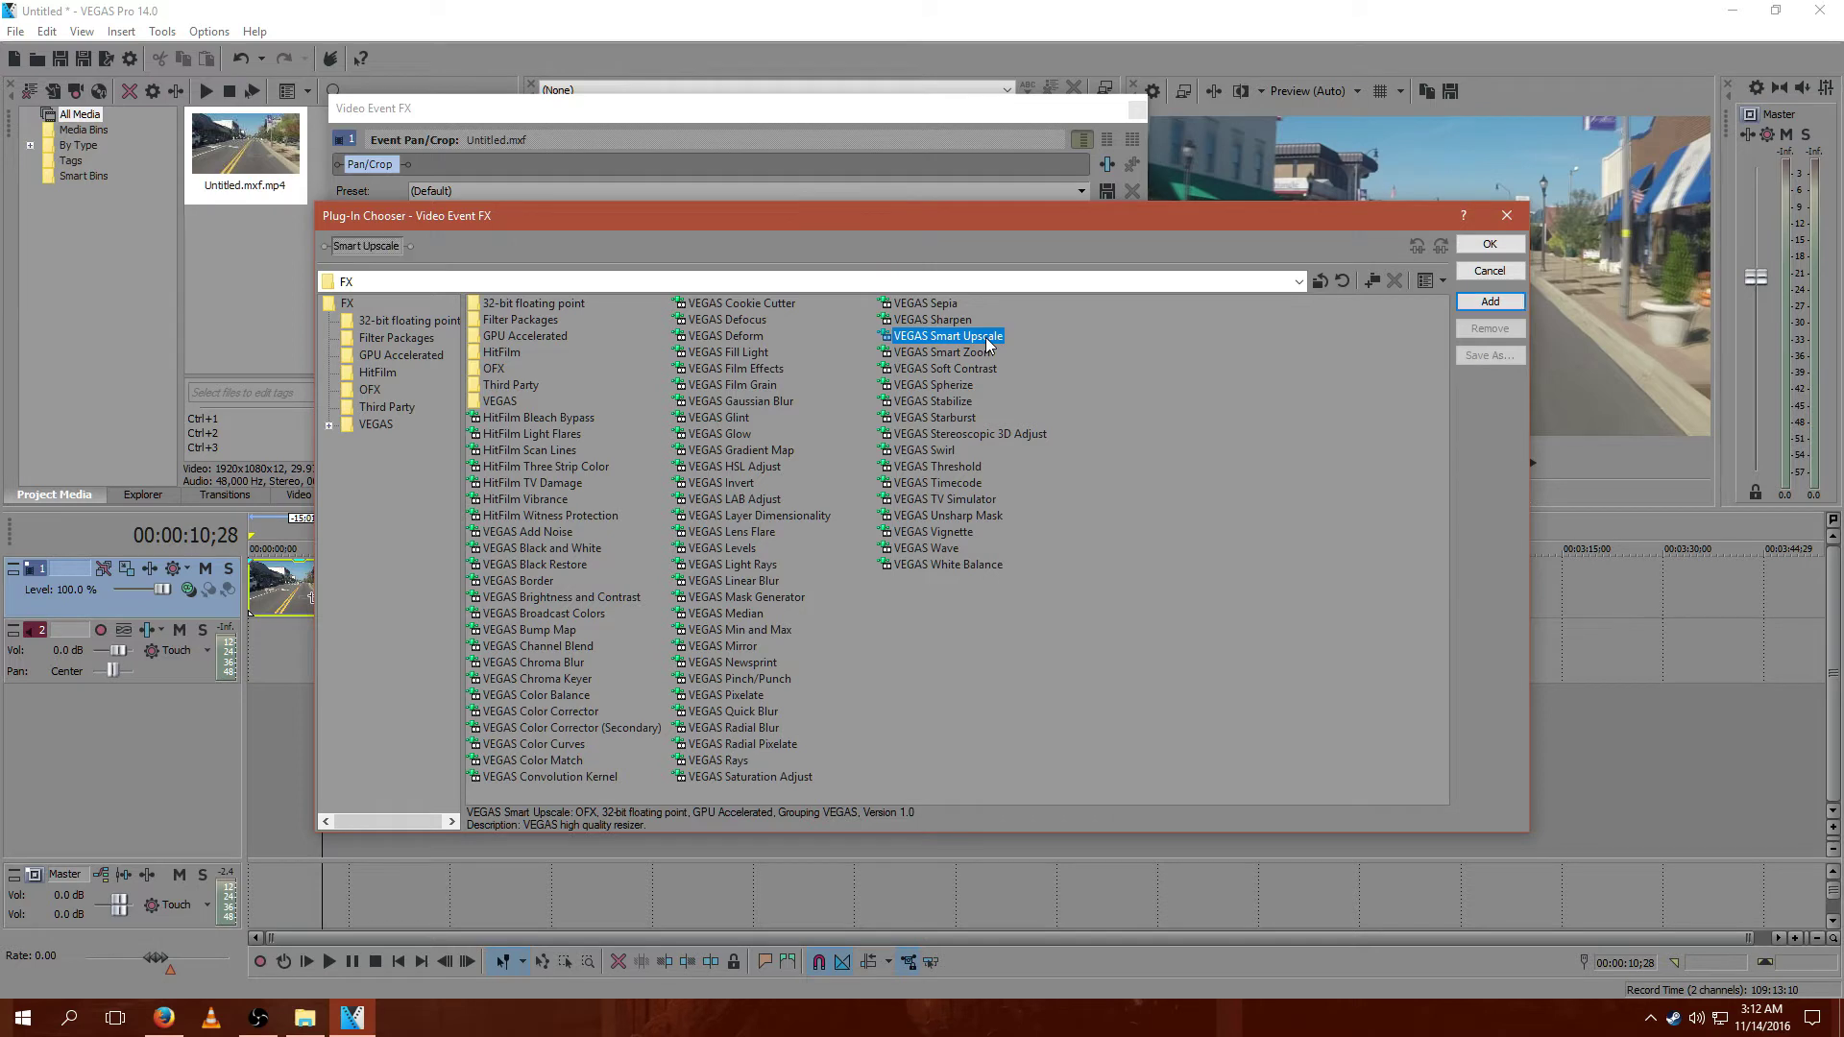
- Raise Smart Upscale's scale to 4.00 so the street clip fills the 4096x2304 preview
left_click(1490, 244)
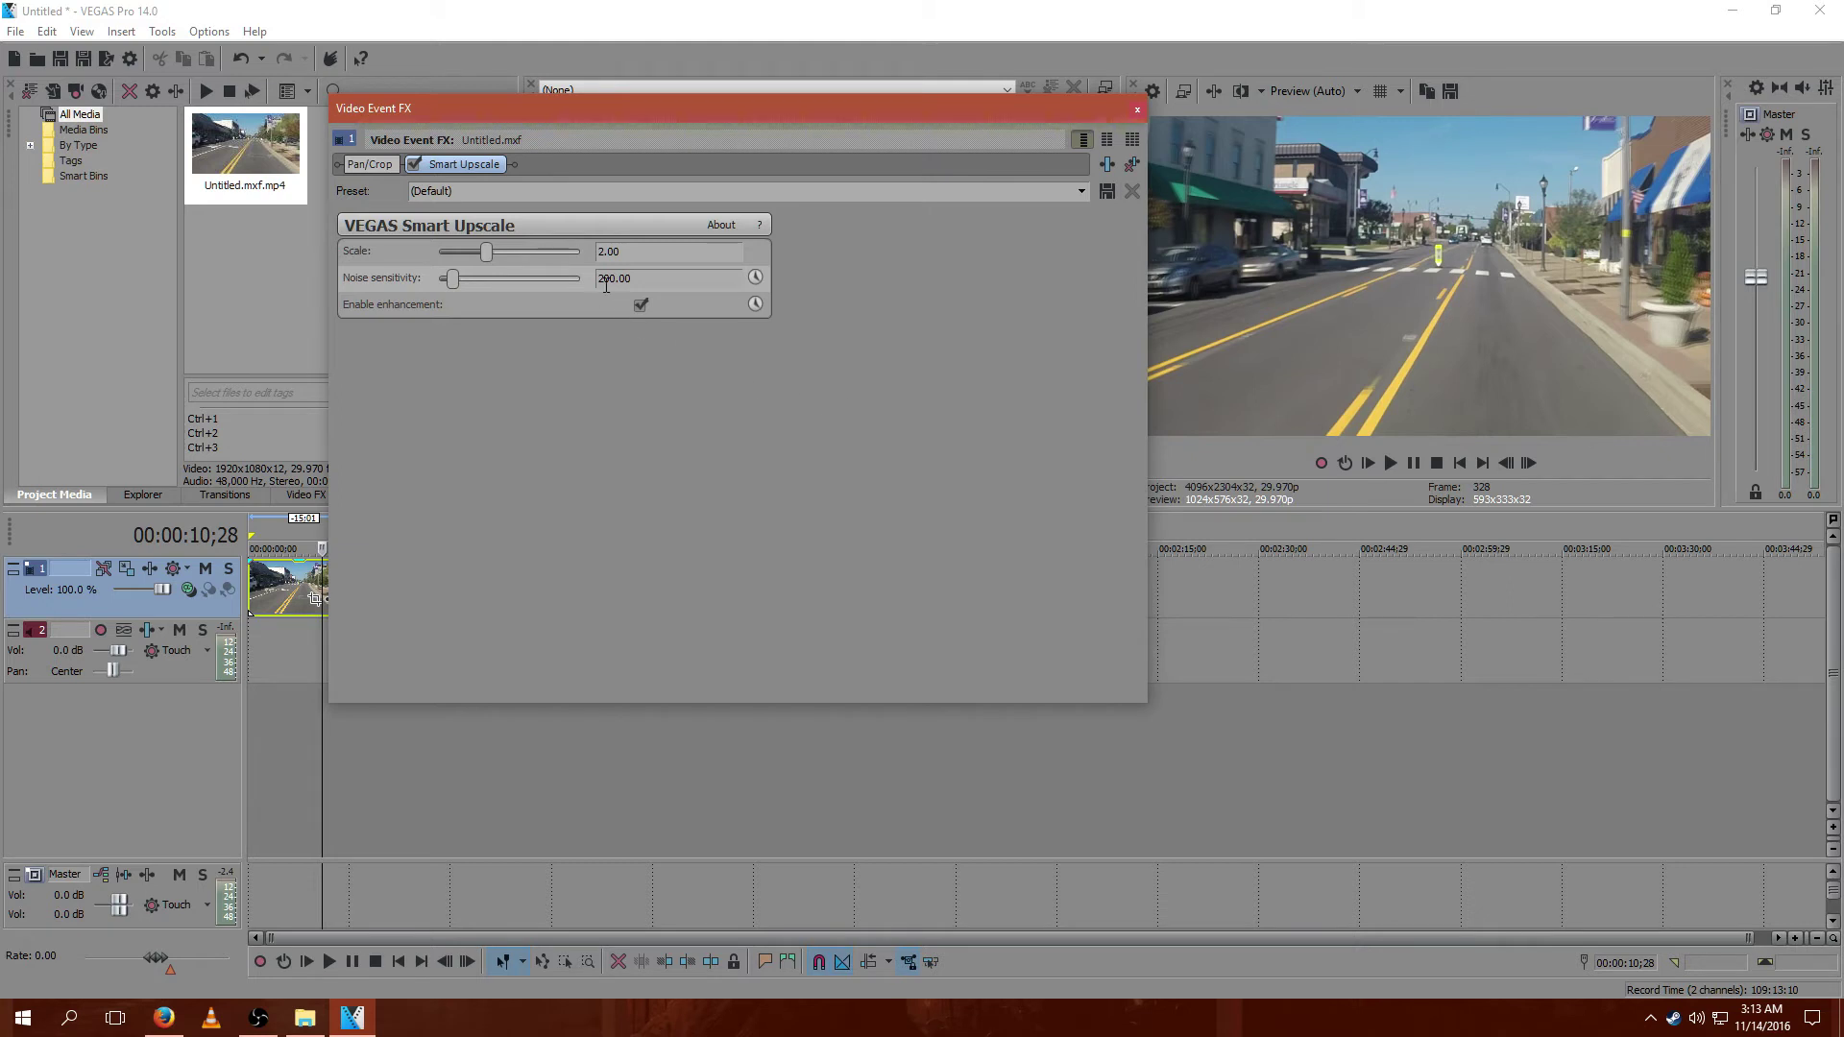
left_click_drag(483, 257, 666, 263)
left_click(1135, 109)
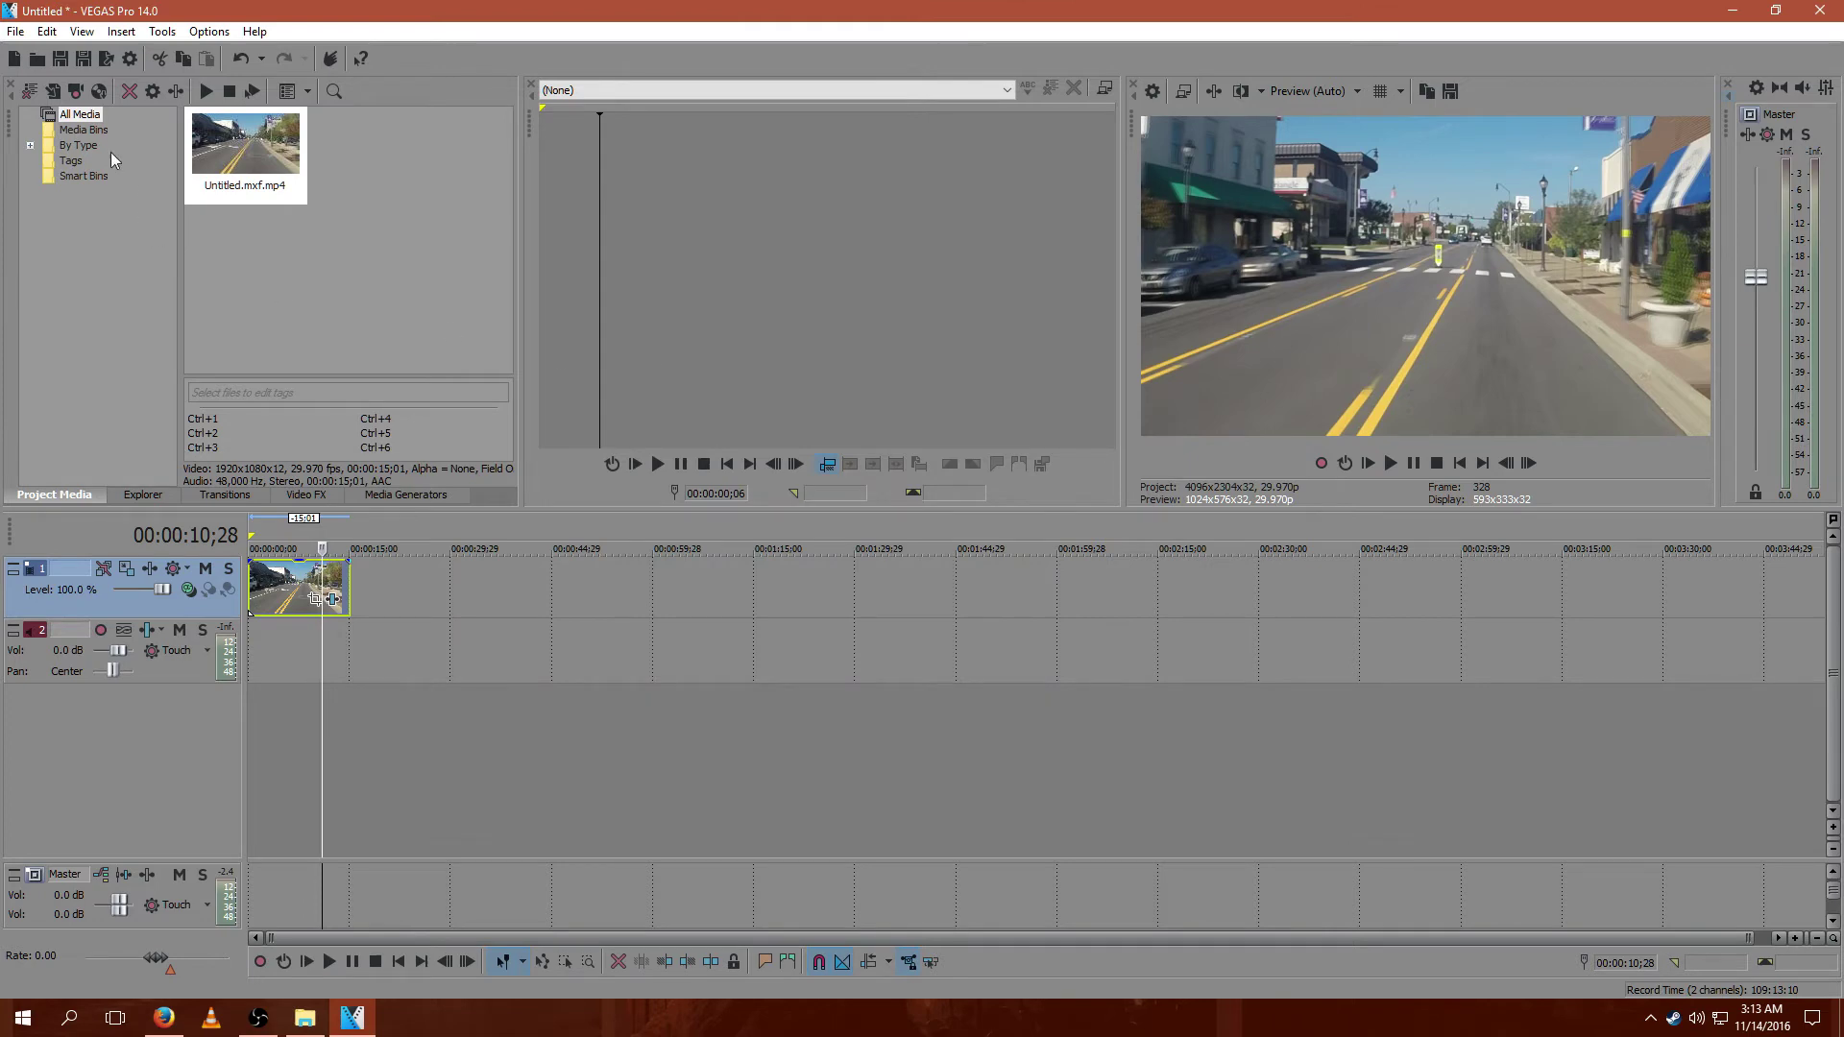
- In Render As, select the MainConcept AVC/AAC Internet HD 1080p template
left_click(14, 29)
left_click(146, 183)
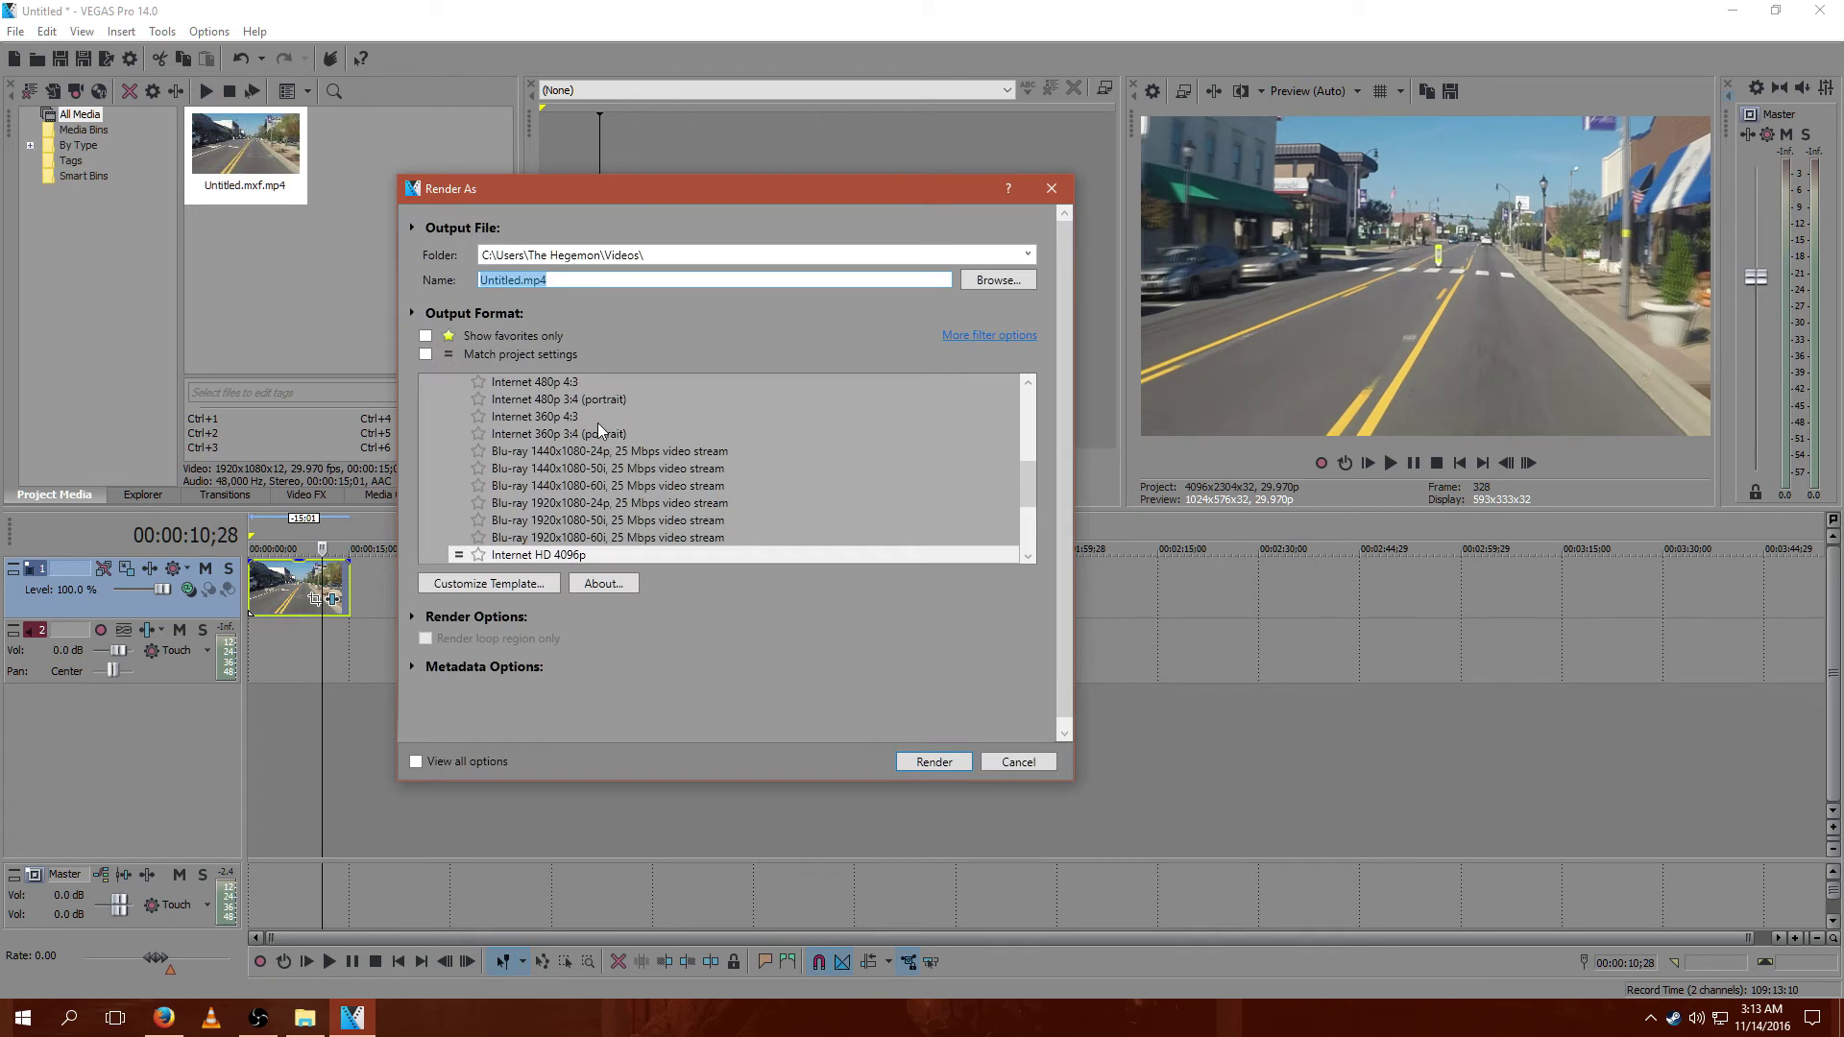
left_click(574, 391)
scroll(574, 400, "up", 4)
scroll(586, 425, "down", 1)
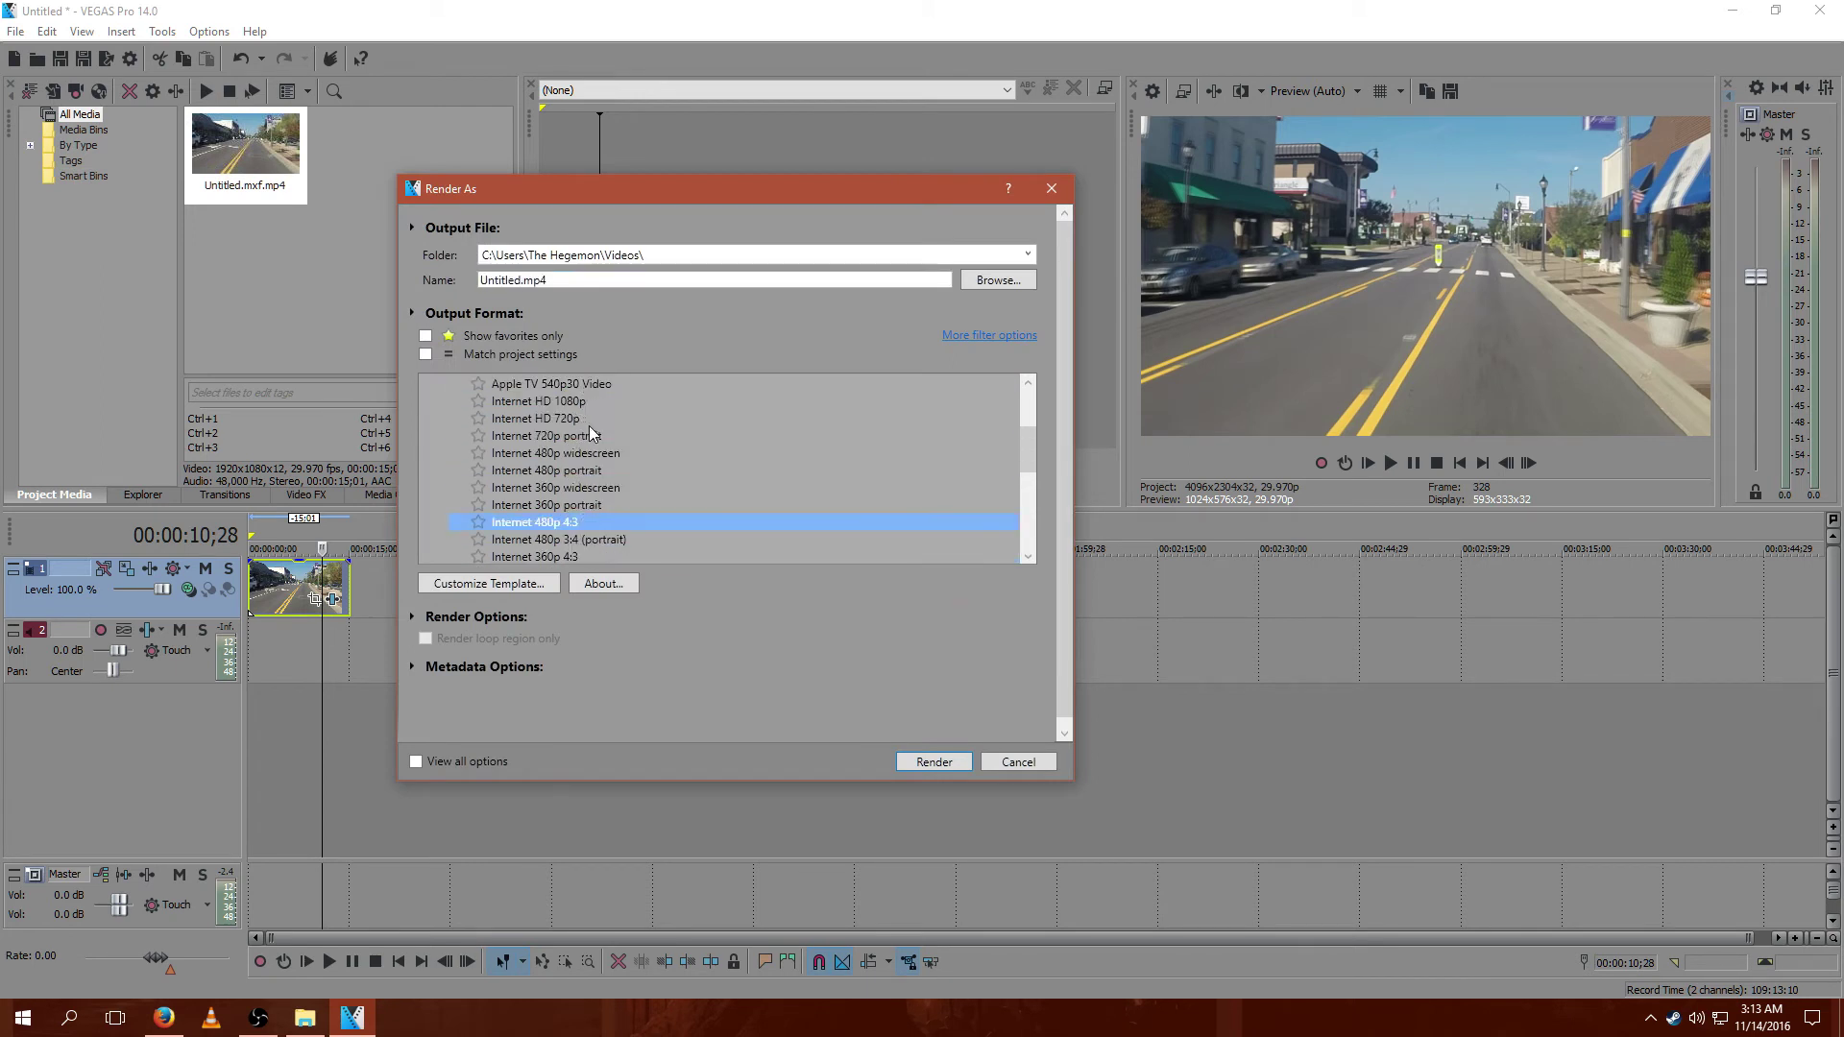
scroll(588, 436, "up", 2)
scroll(603, 437, "down", 1)
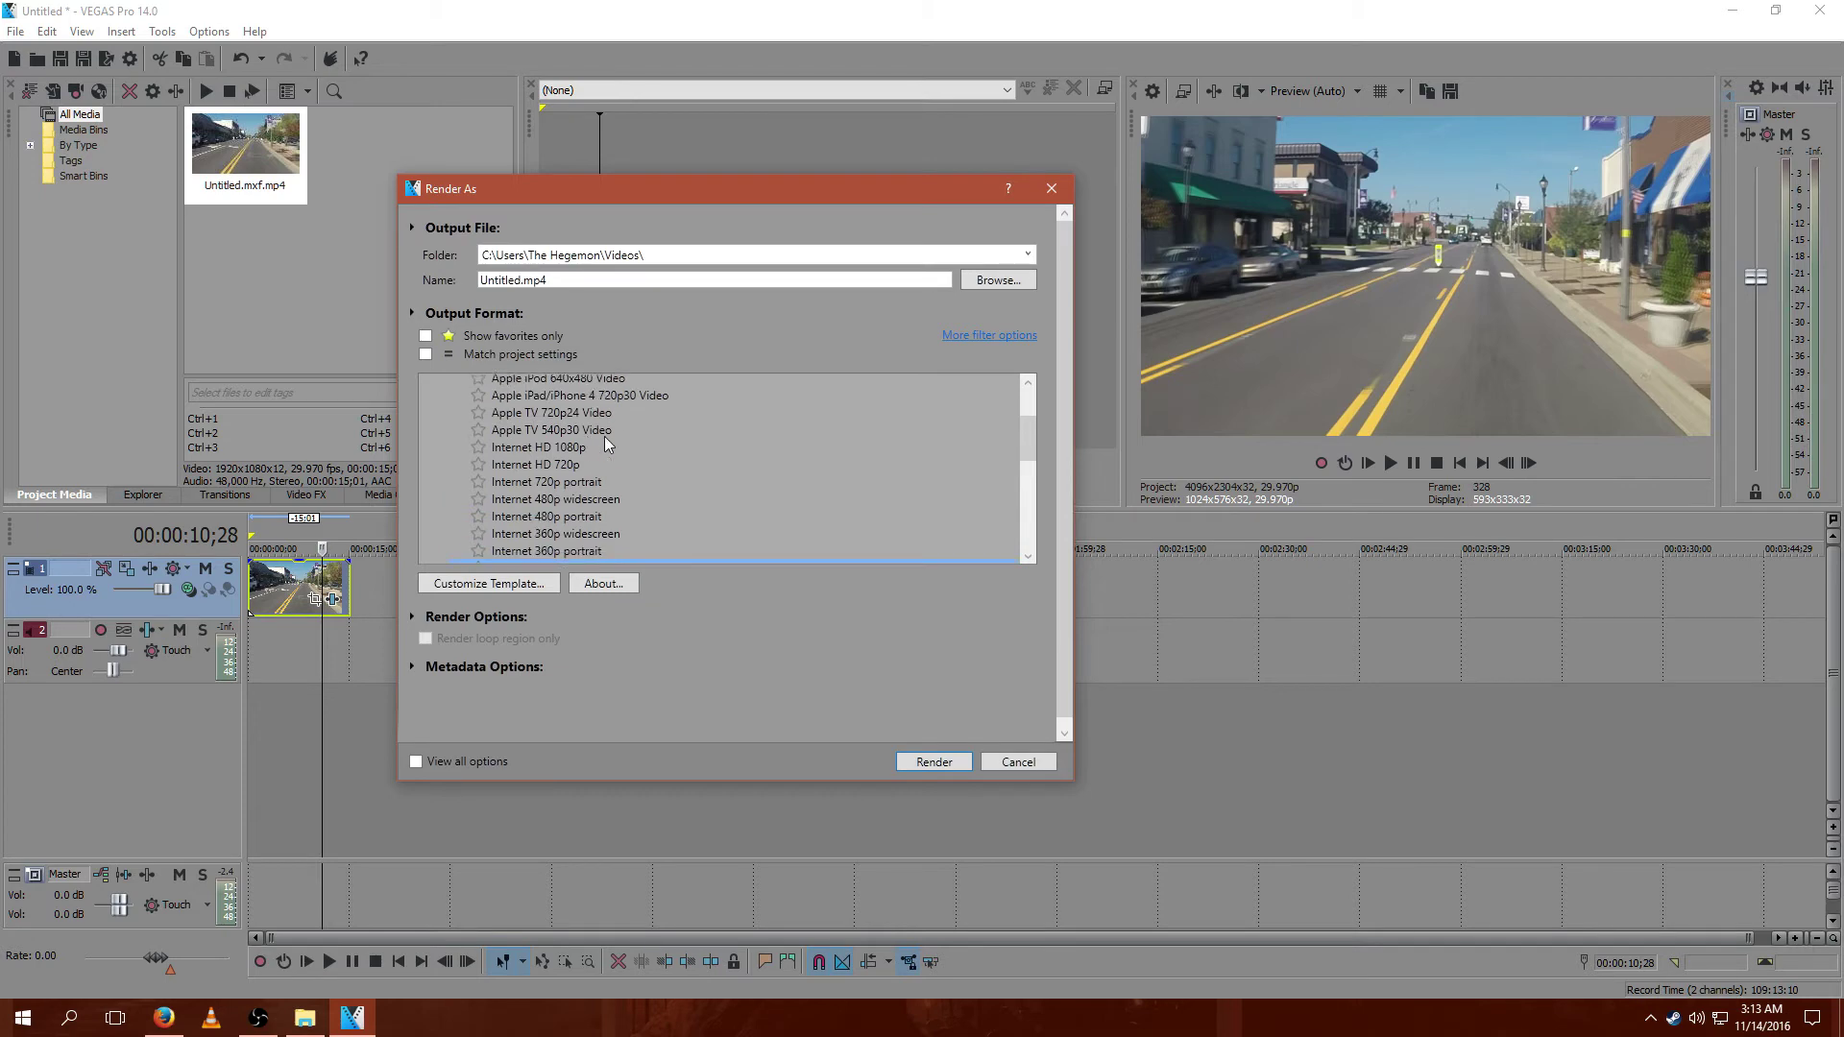
left_click(496, 447)
- Customize the Internet HD 1080p template to a custom 4096x2304 frame size
left_click(508, 590)
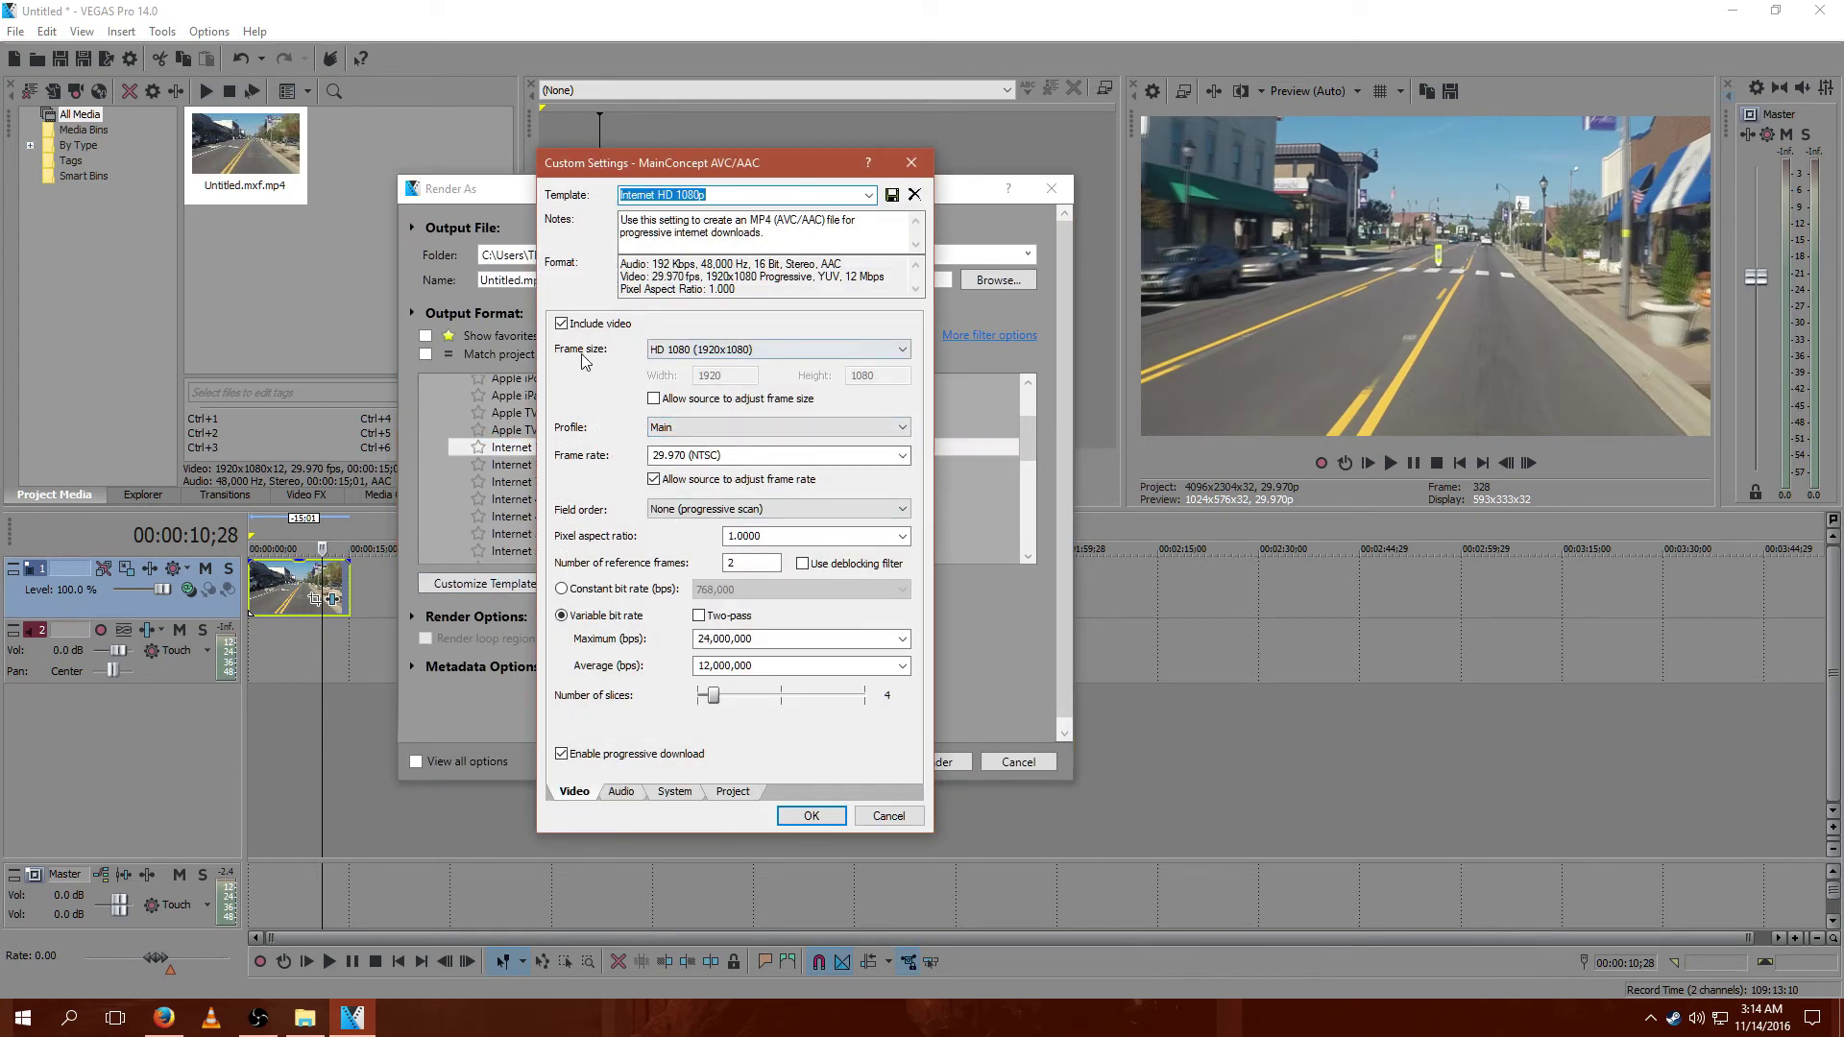
left_click(671, 350)
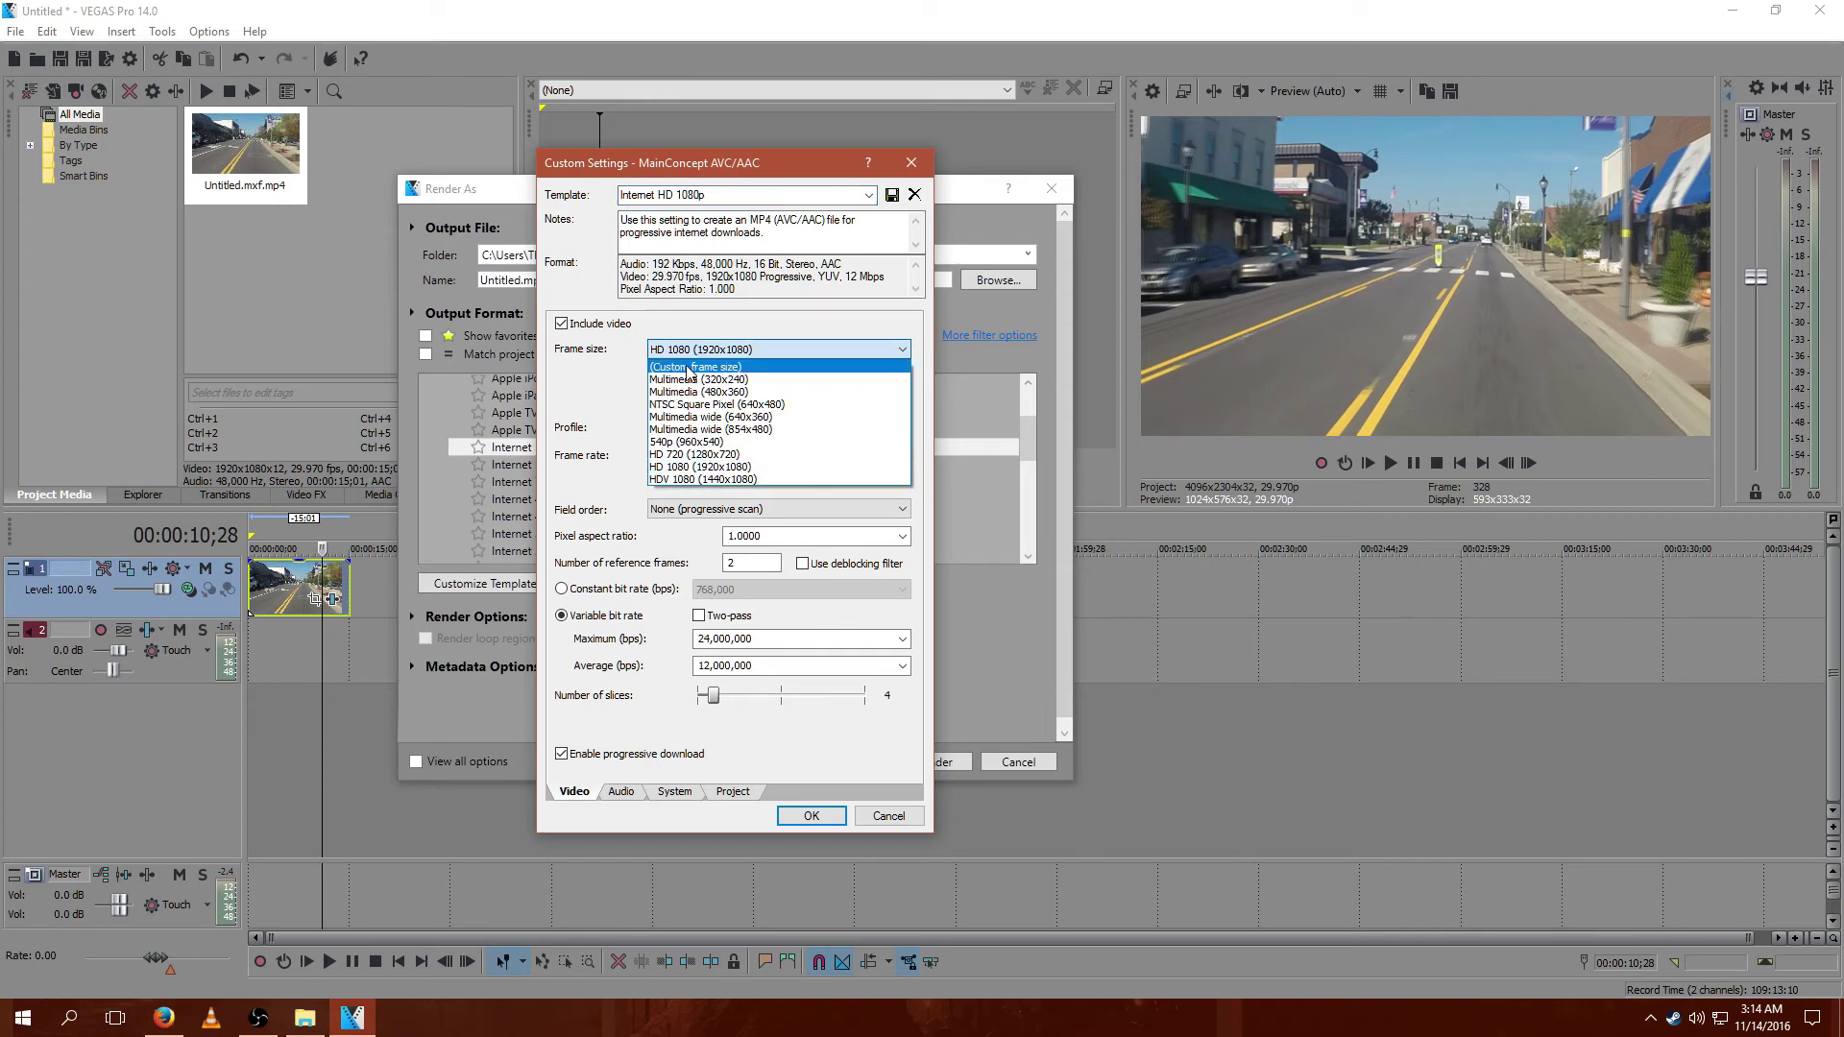
left_click(688, 368)
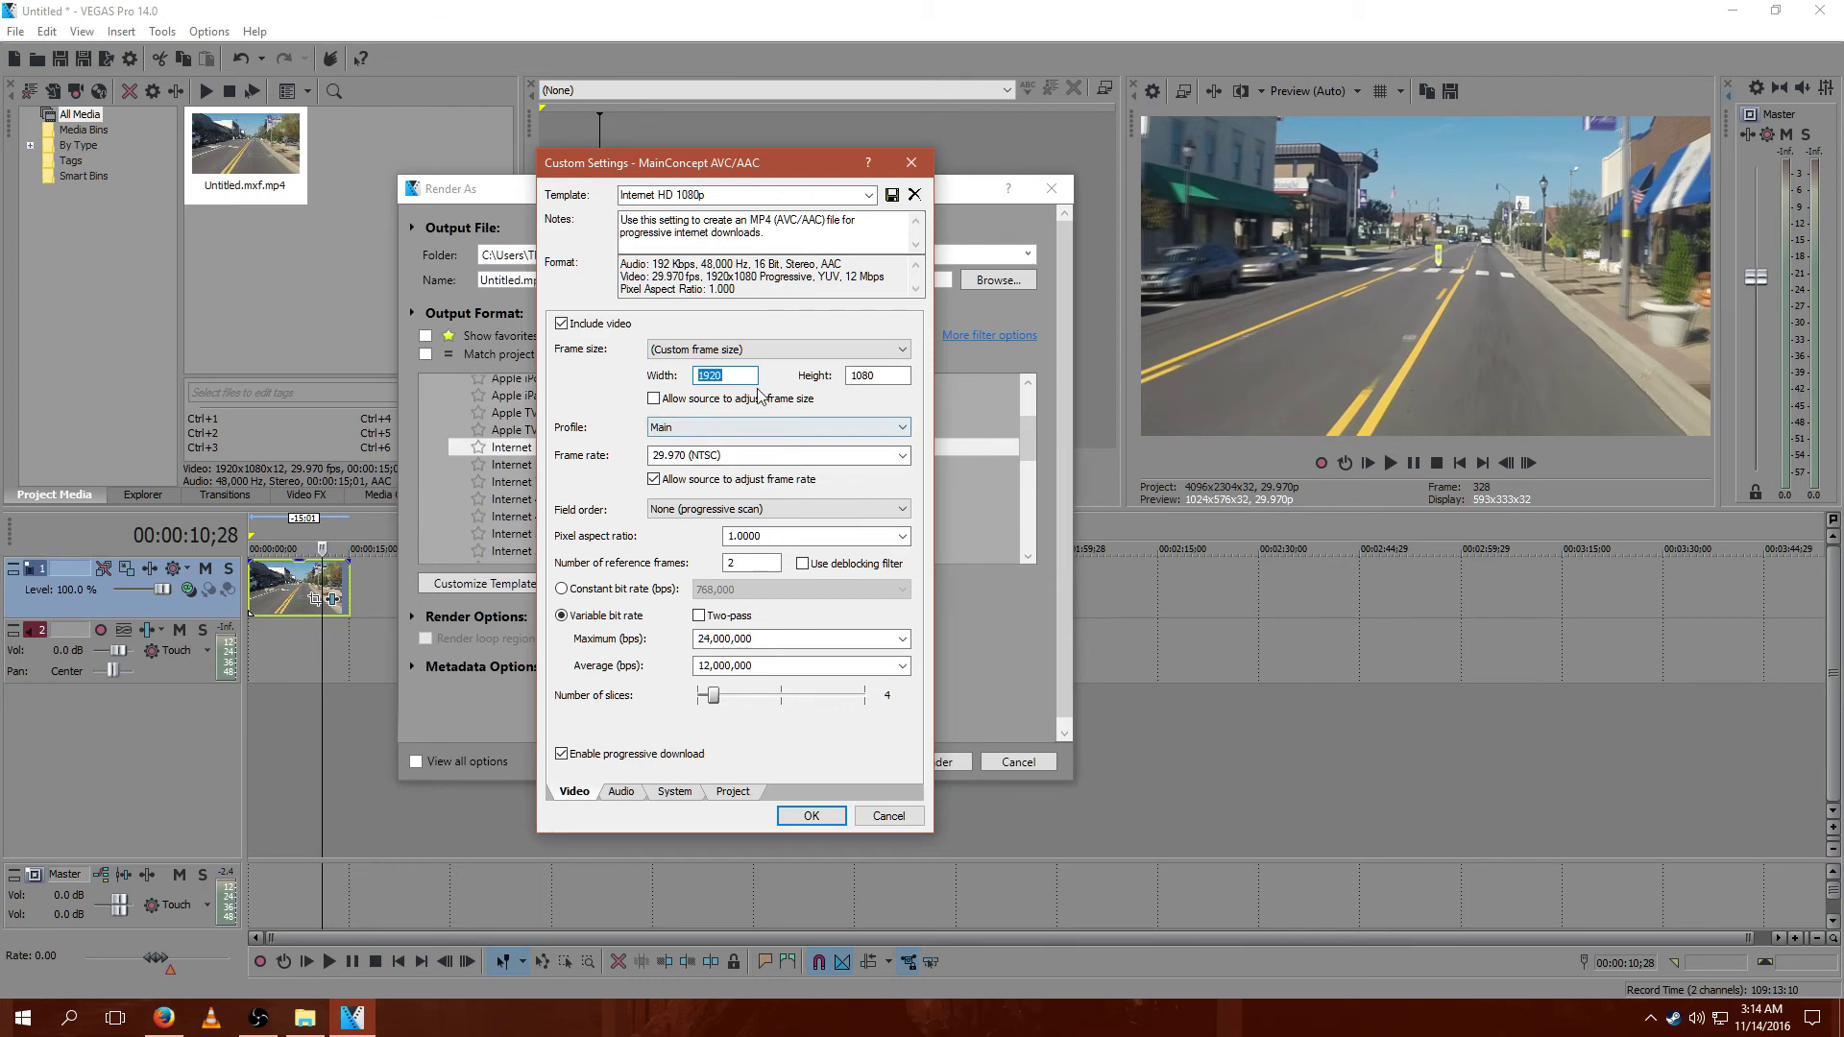
type("4096")
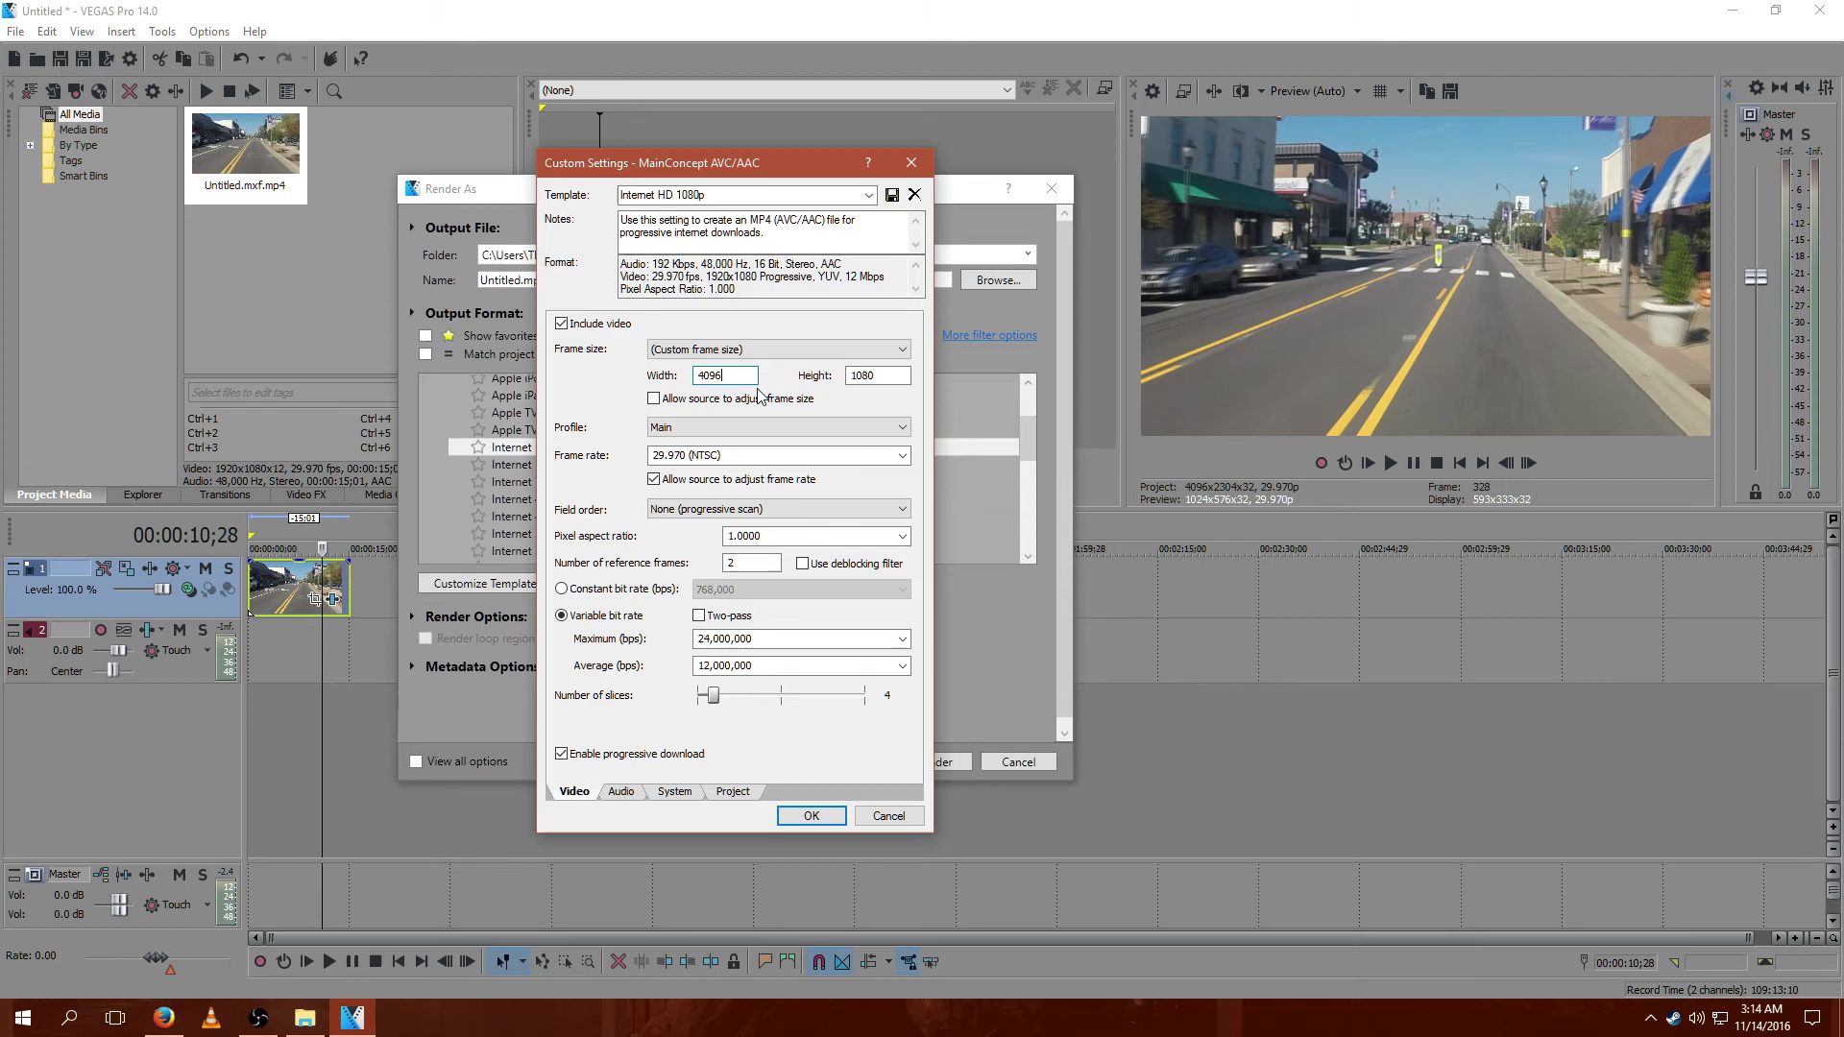
double_click(885, 374)
type("2304")
- Confirm the custom 4096x2304 template and select 'Untitled' in the output name to rename it 4k
left_click(811, 816)
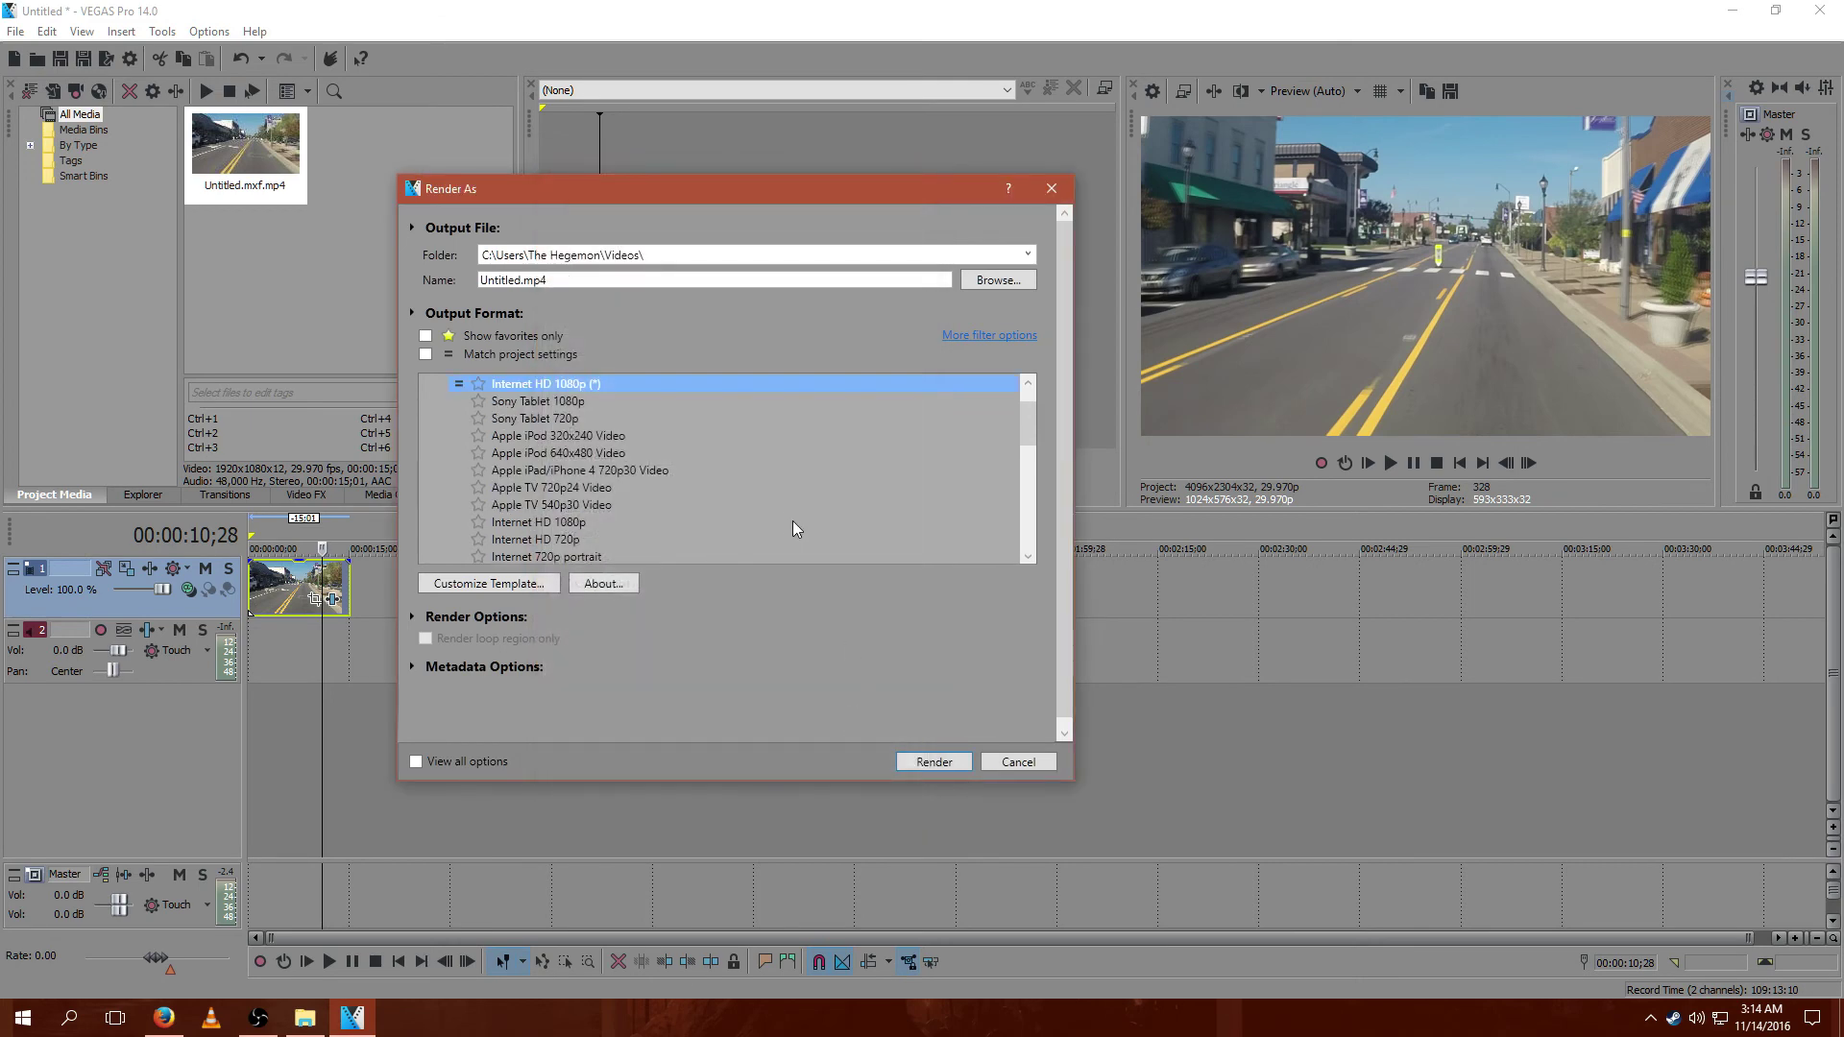
scroll(645, 469, "up", 1)
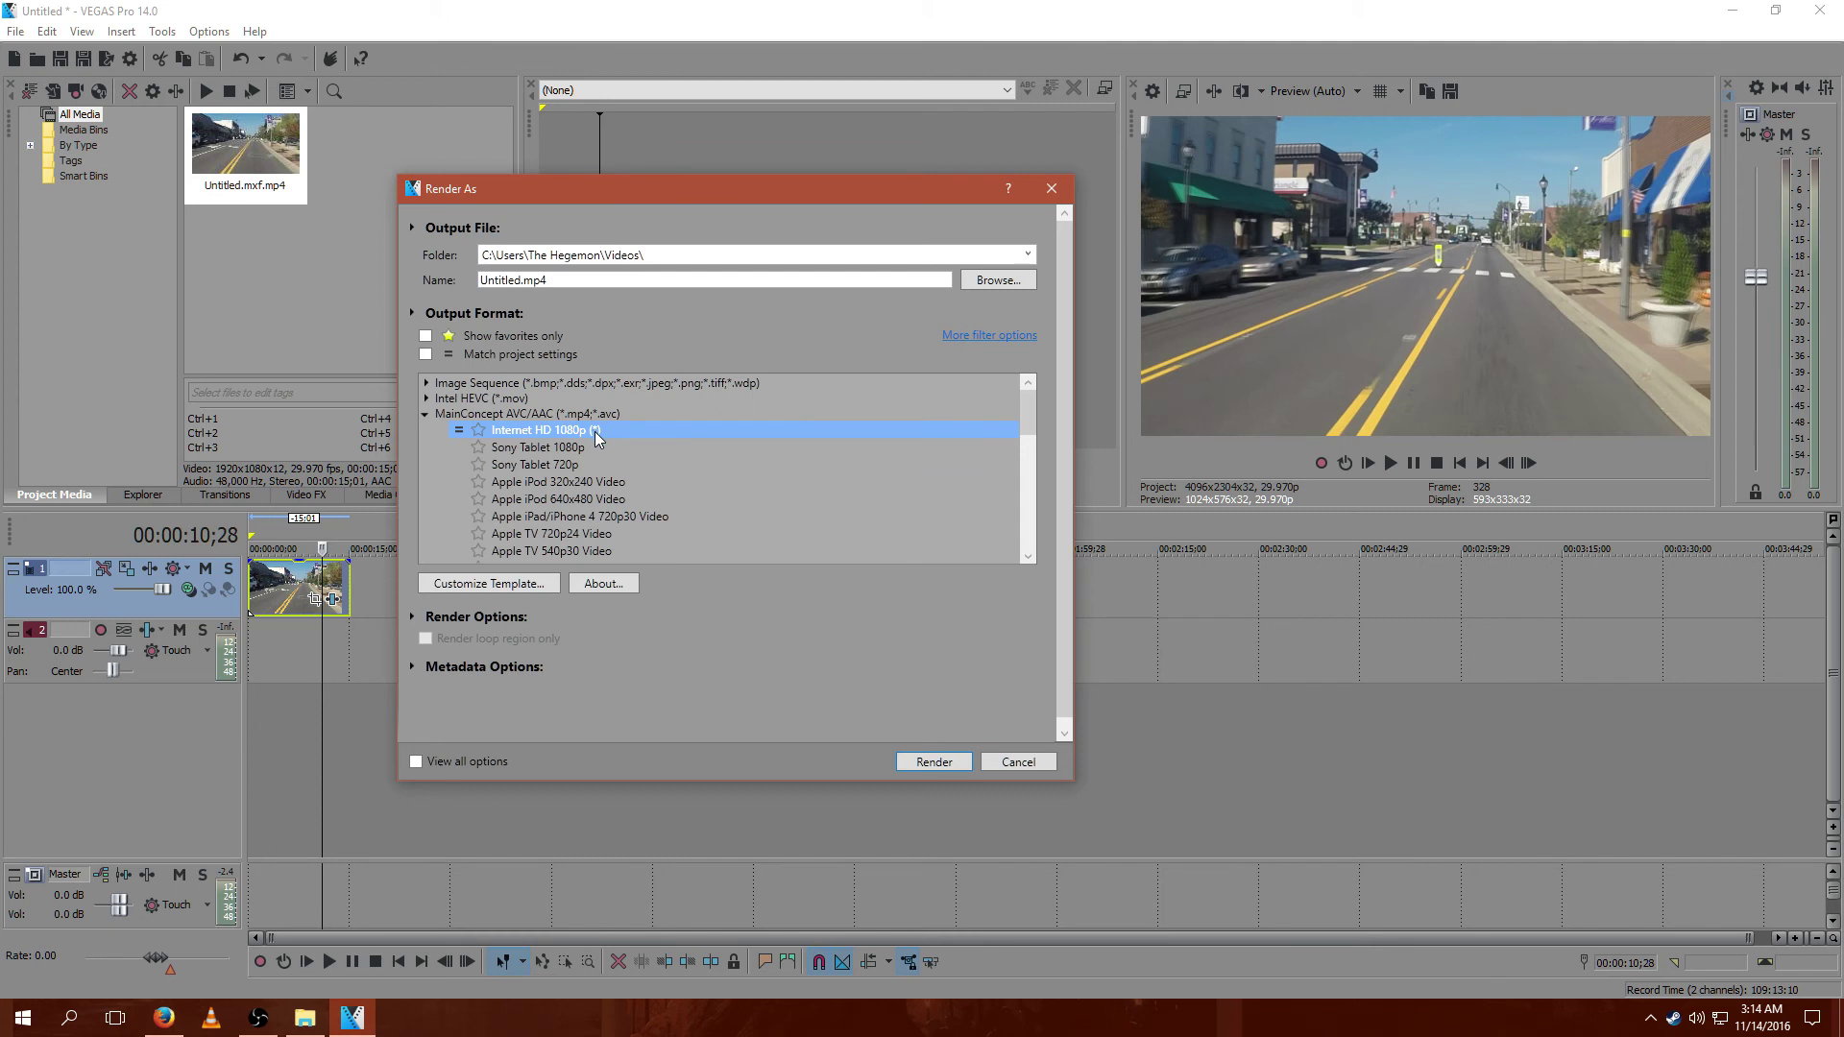
double_click(523, 282)
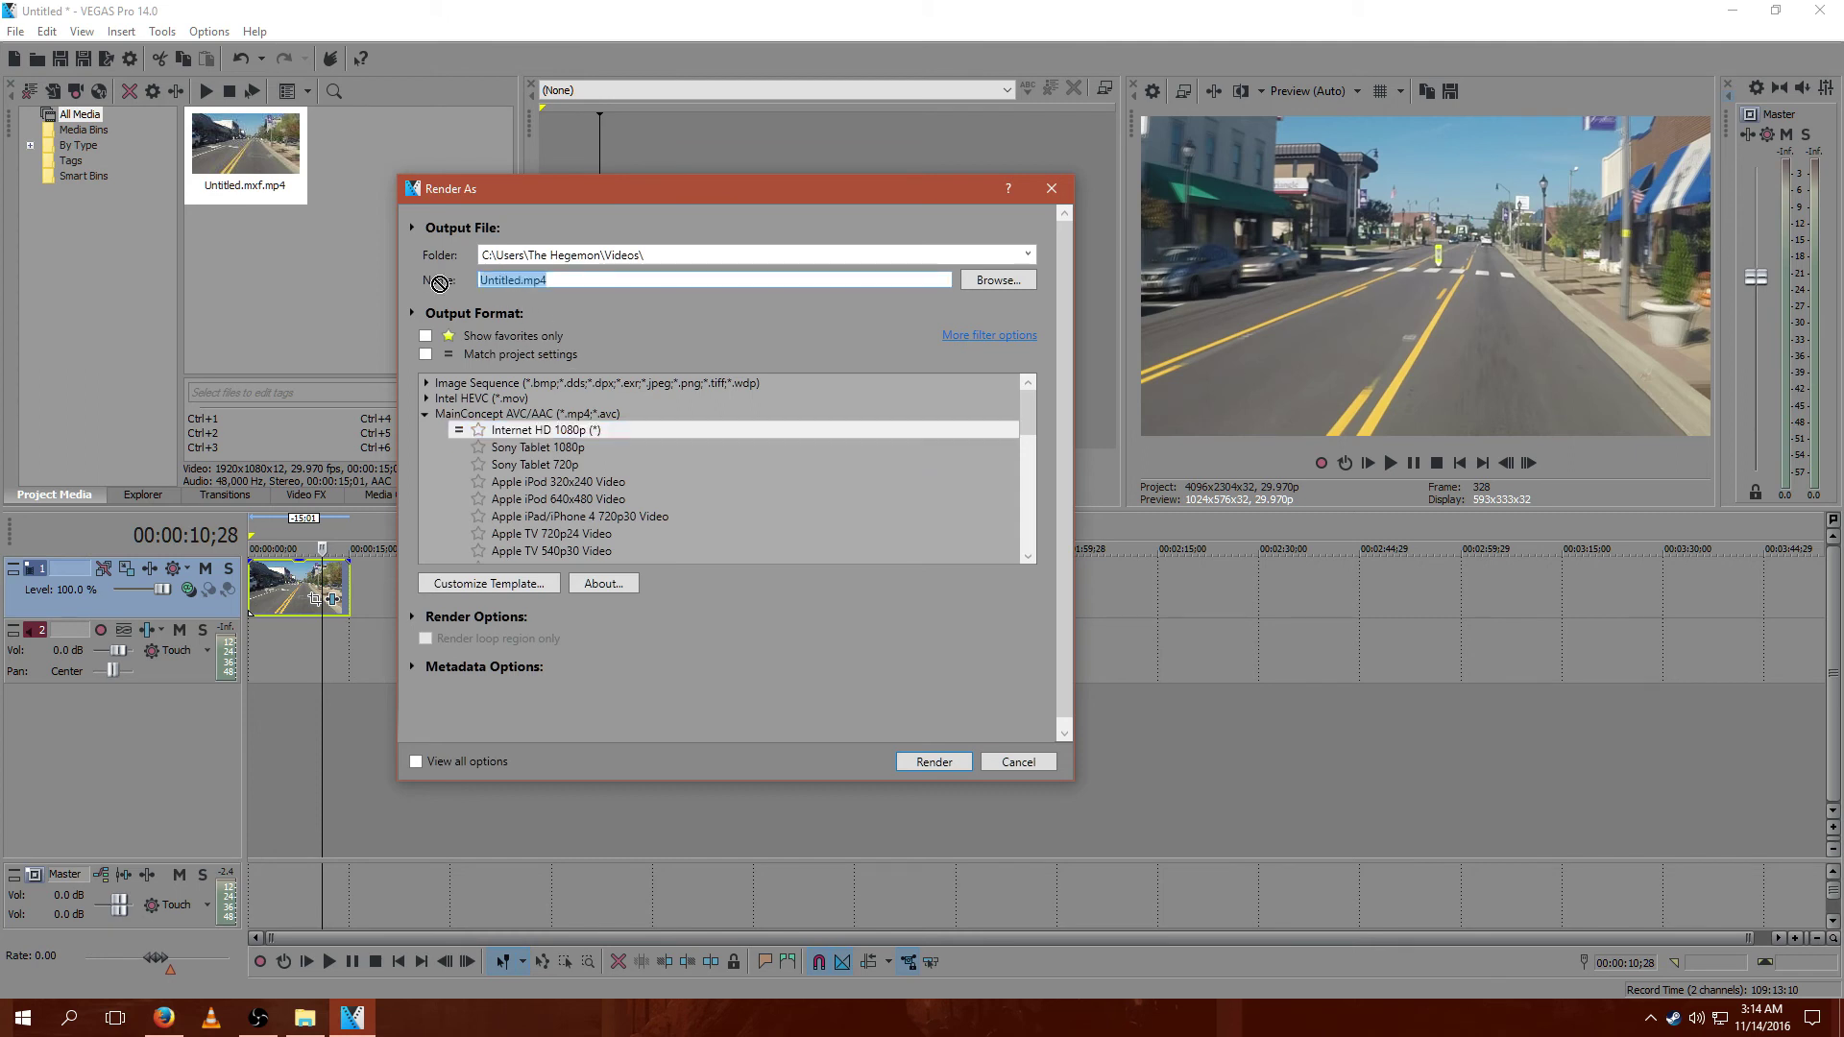
left_click(530, 279)
double_click(525, 276)
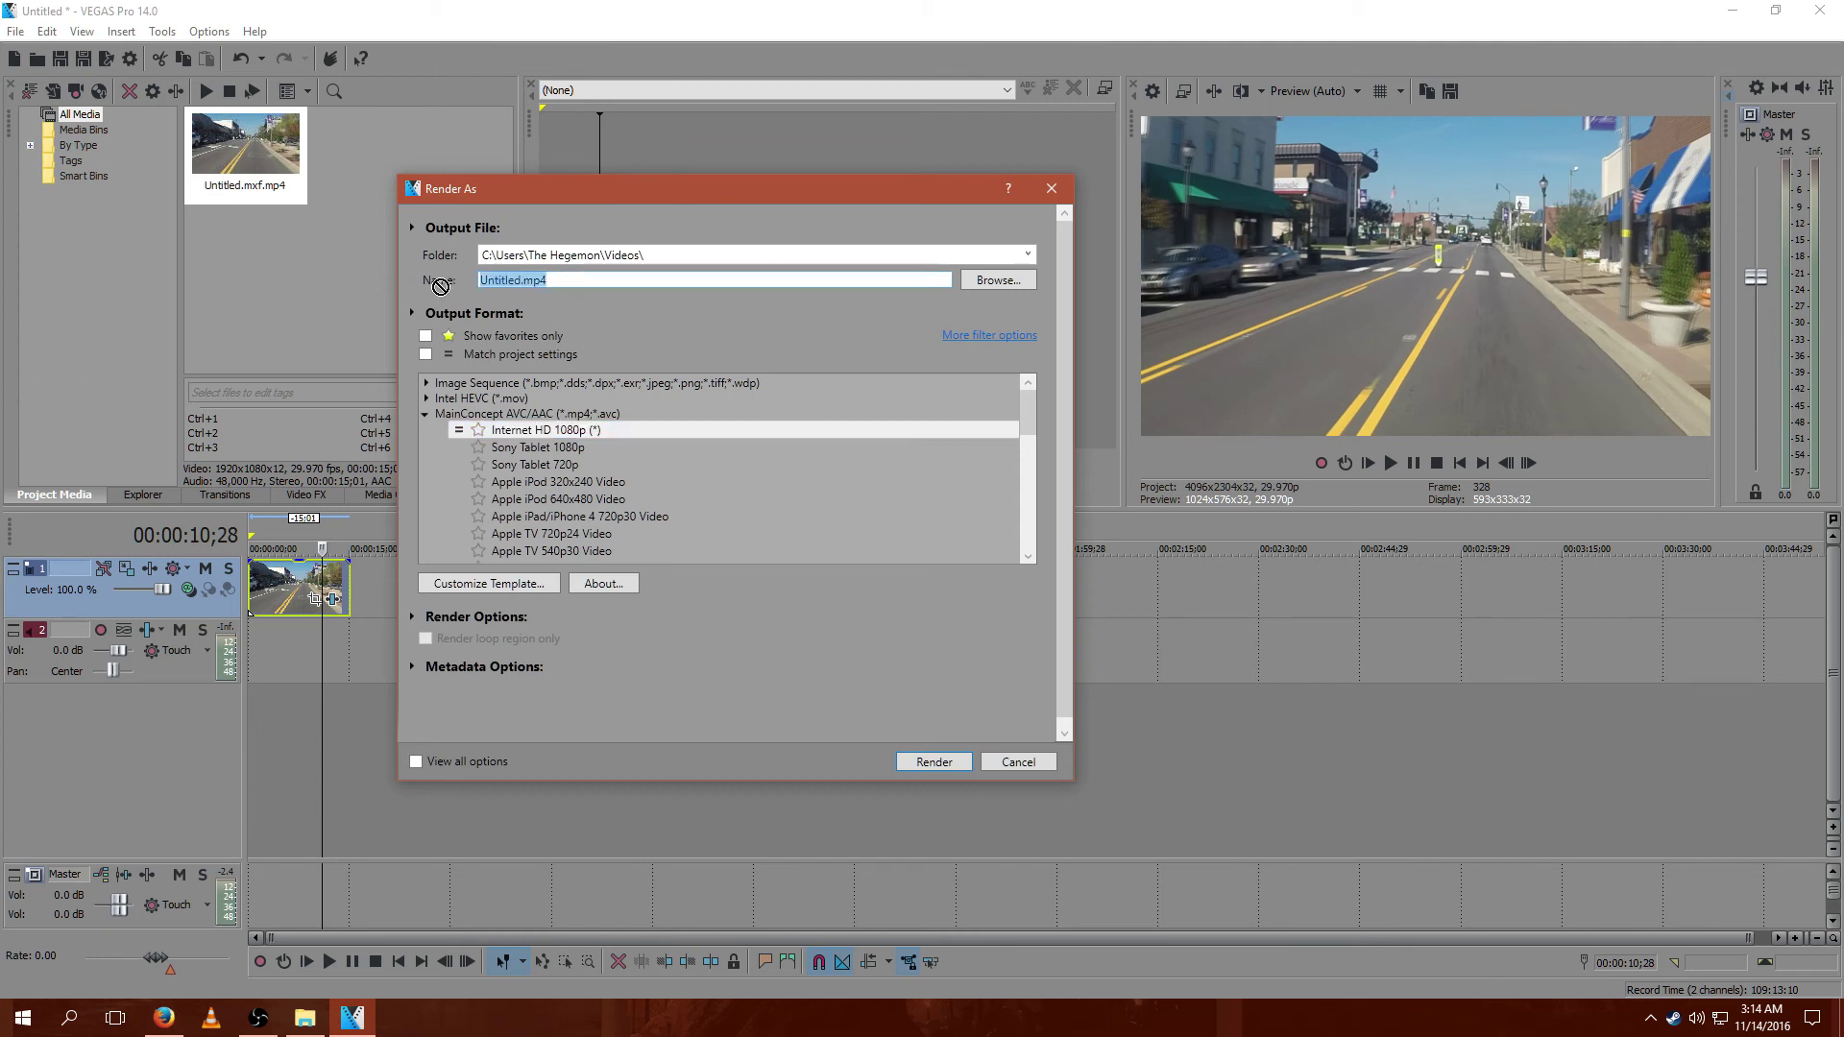
left_click(512, 262)
left_click(517, 282)
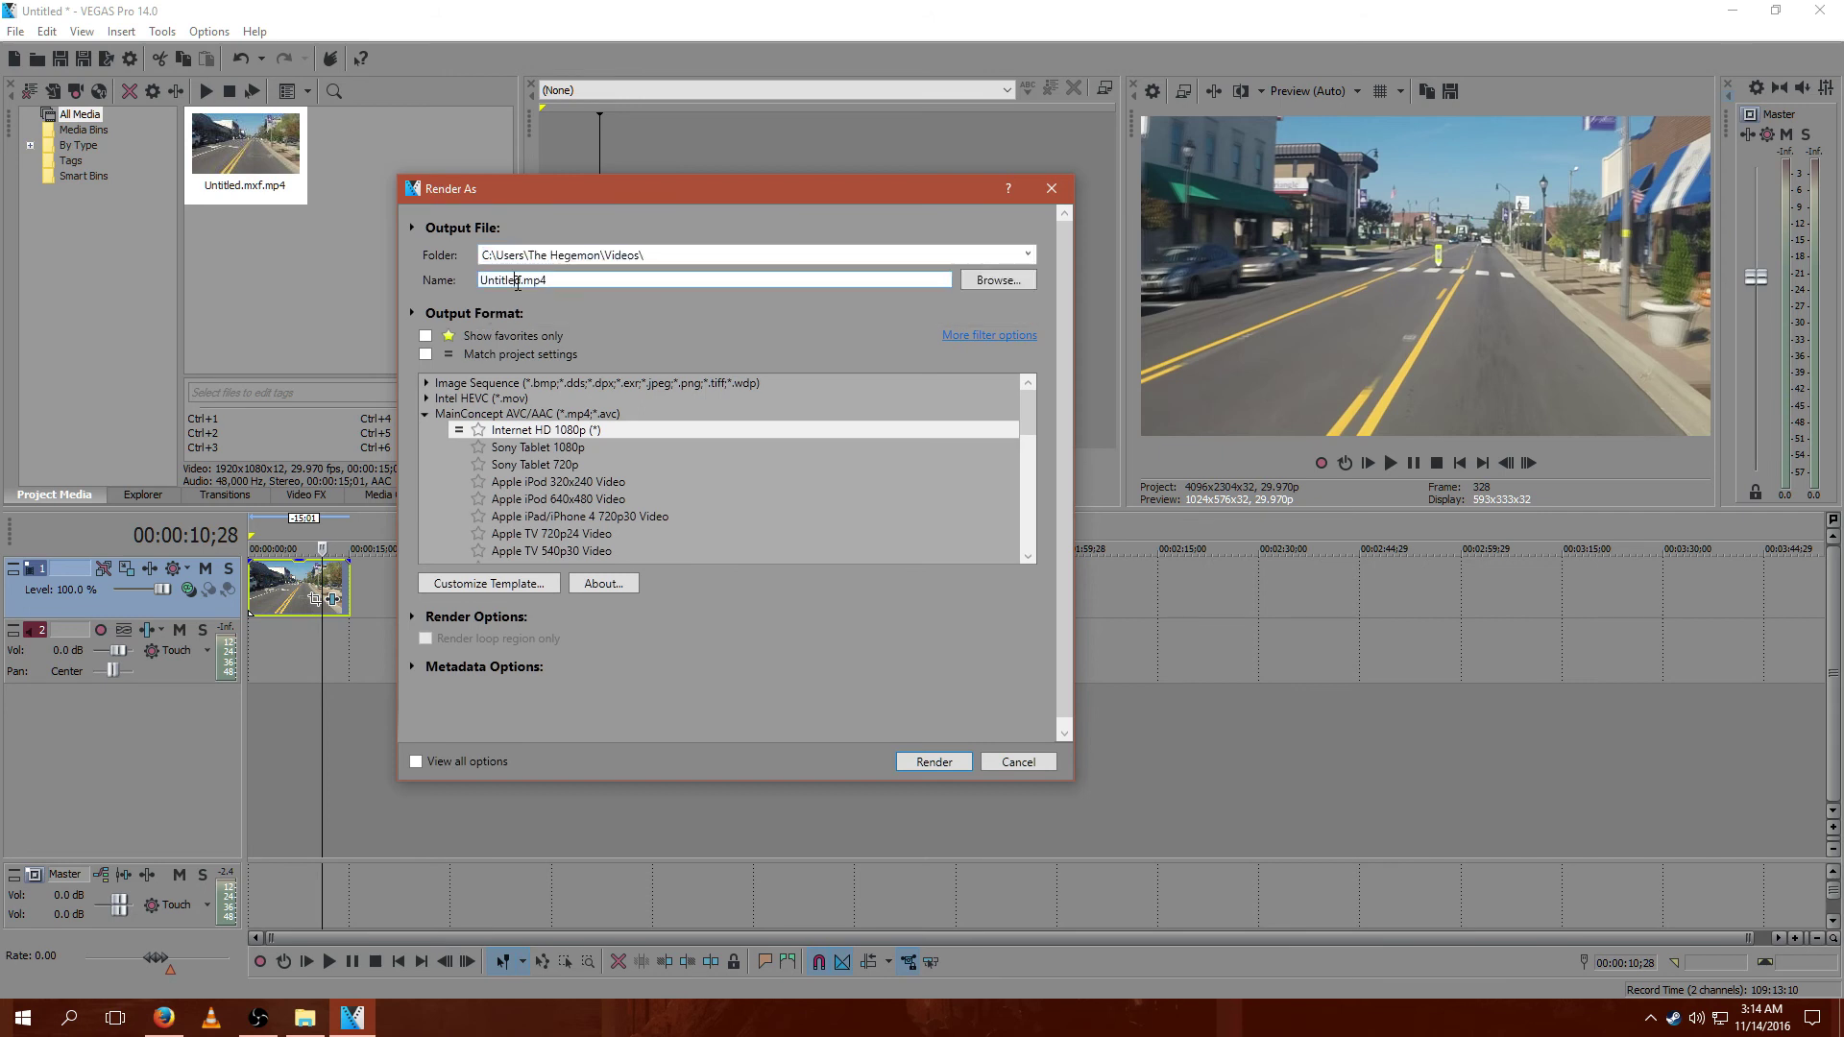
left_click_drag(519, 281, 467, 272)
type("4")
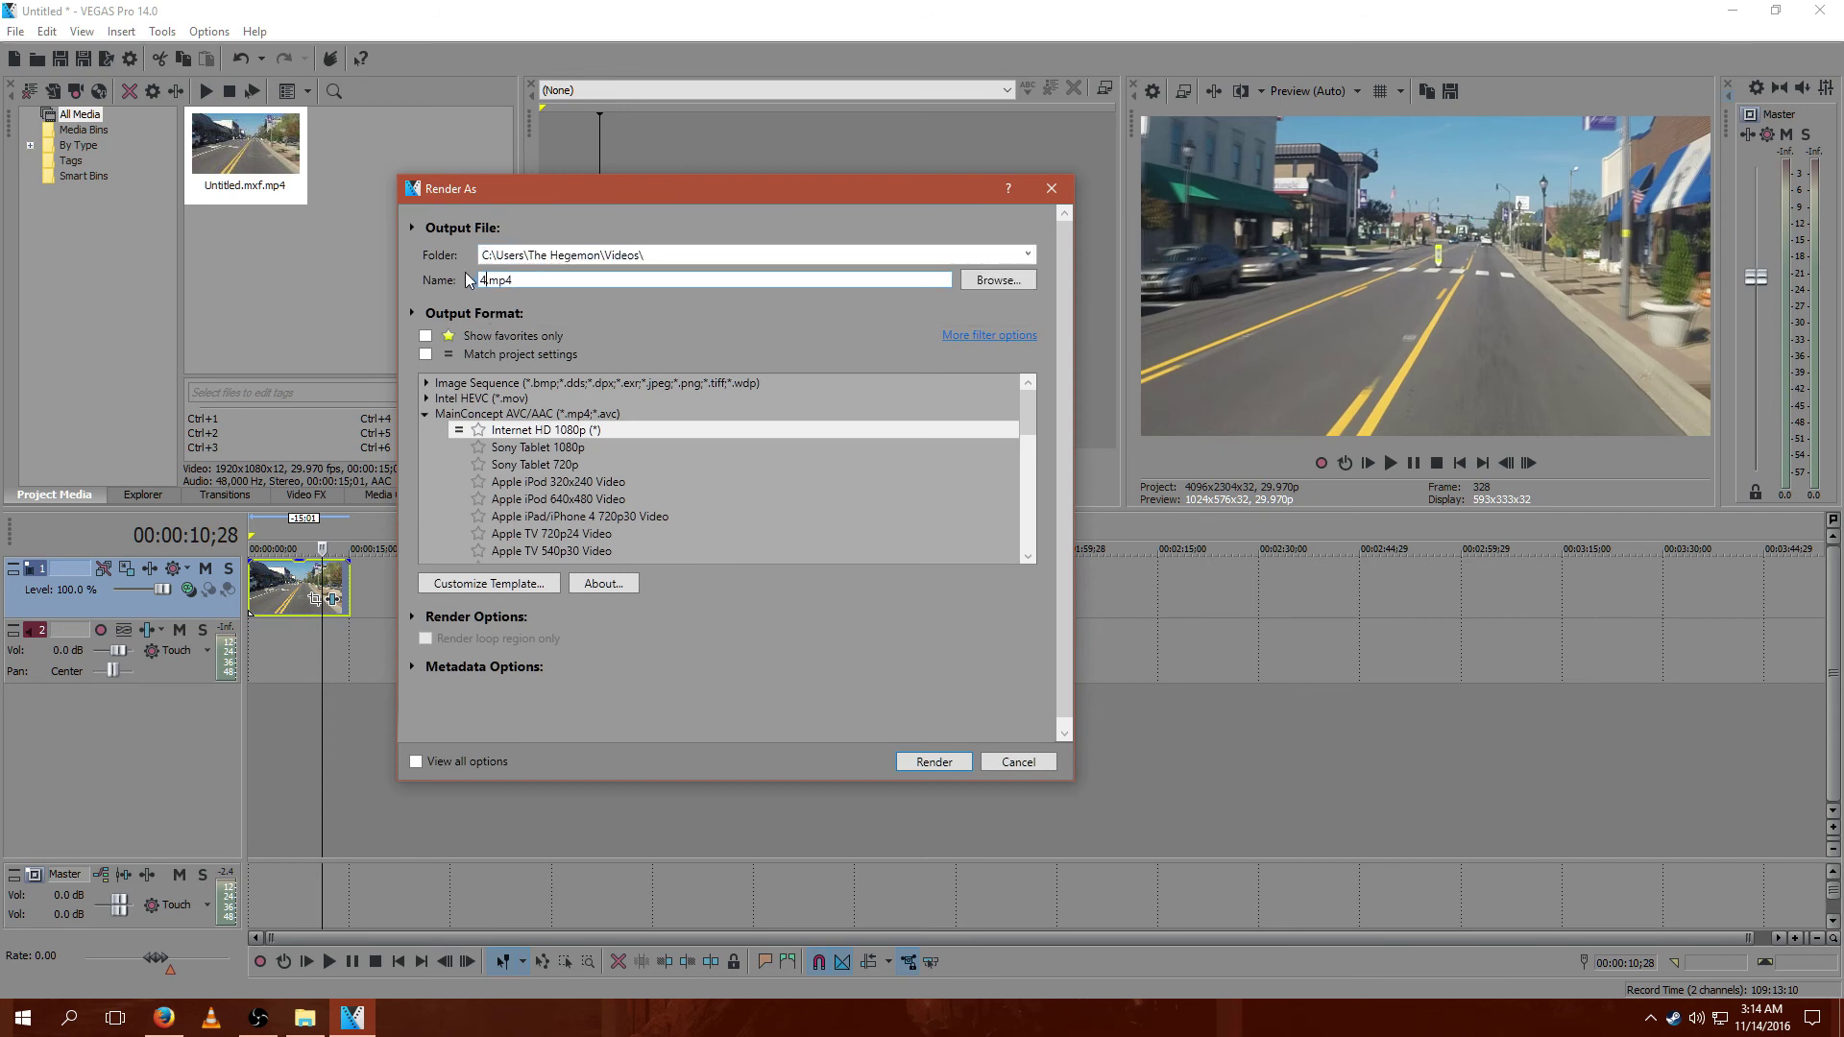